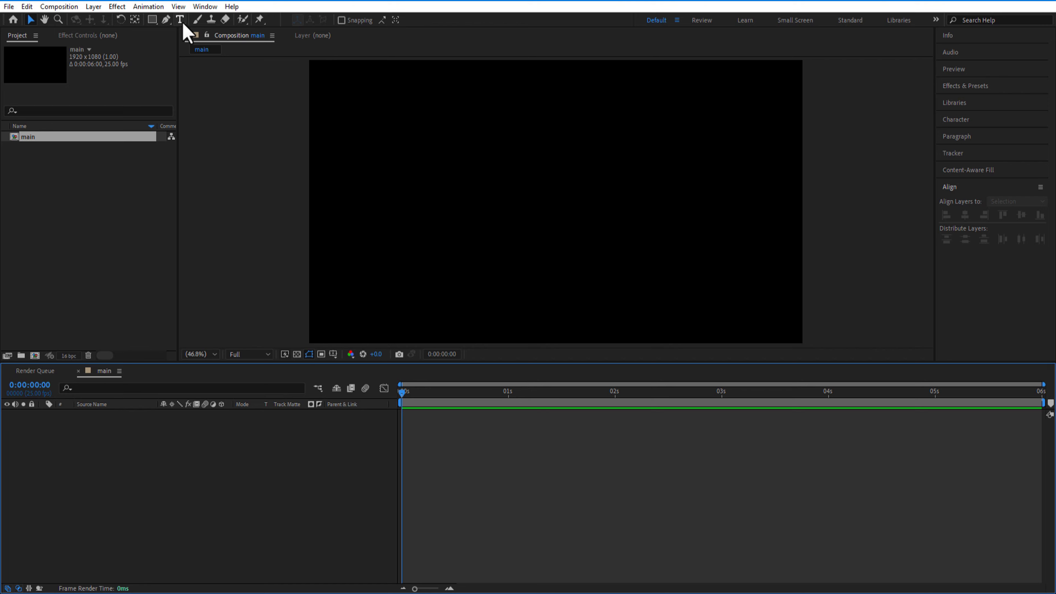
Create a white text layer reading "എന്താ" and align it to the centre of the composition.
{"action": "left_click", "coordinate": [180, 19]}
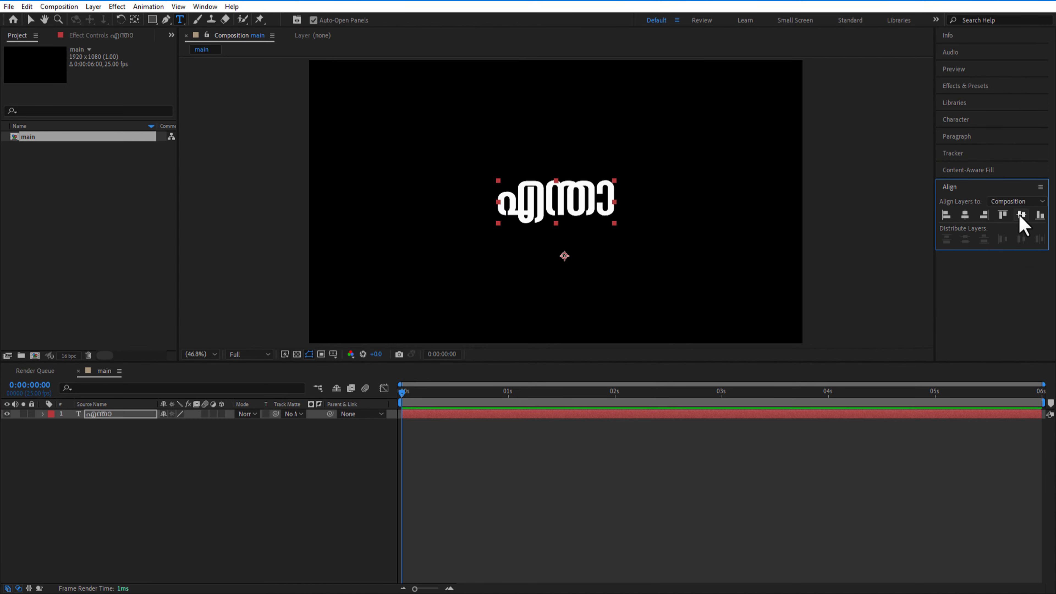
{"action": "left_click", "coordinate": [194, 483]}
Create a black 1920 x 1080 px solid named bg and place it beneath the text layer.
{"action": "right_click", "coordinate": [193, 483]}
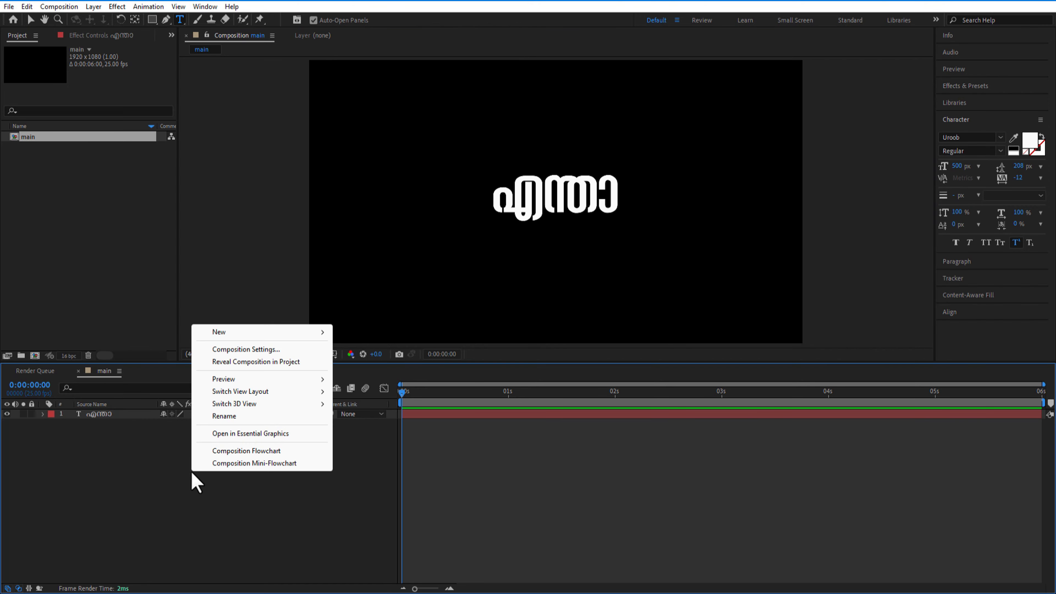
{"action": "mouse_move", "coordinate": [266, 338]}
{"action": "left_click", "coordinate": [360, 361]}
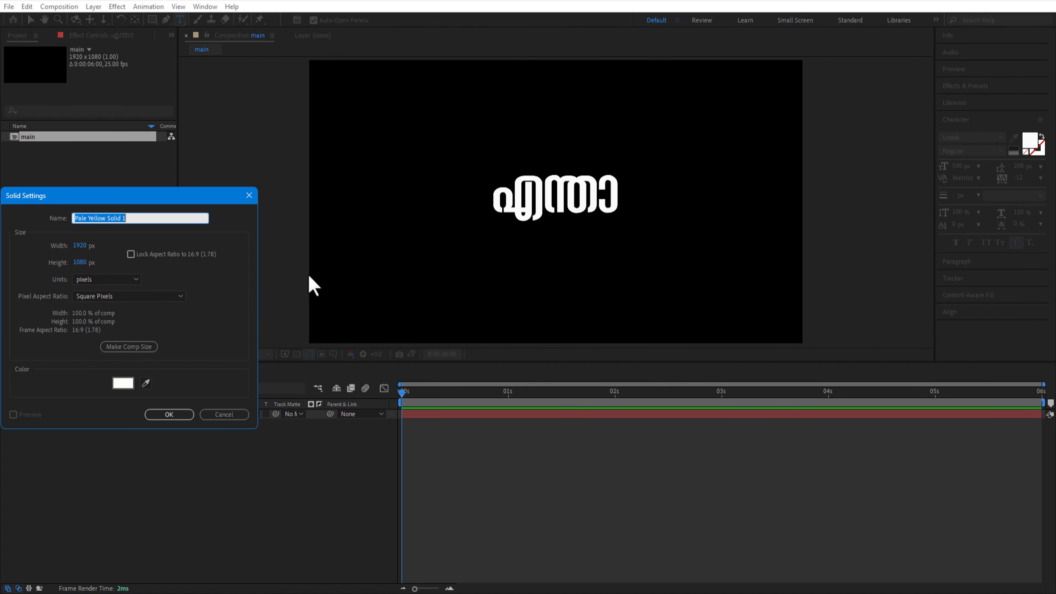
{"action": "left_click", "coordinate": [123, 383]}
{"action": "left_click", "coordinate": [726, 377]}
{"action": "left_click", "coordinate": [969, 241]}
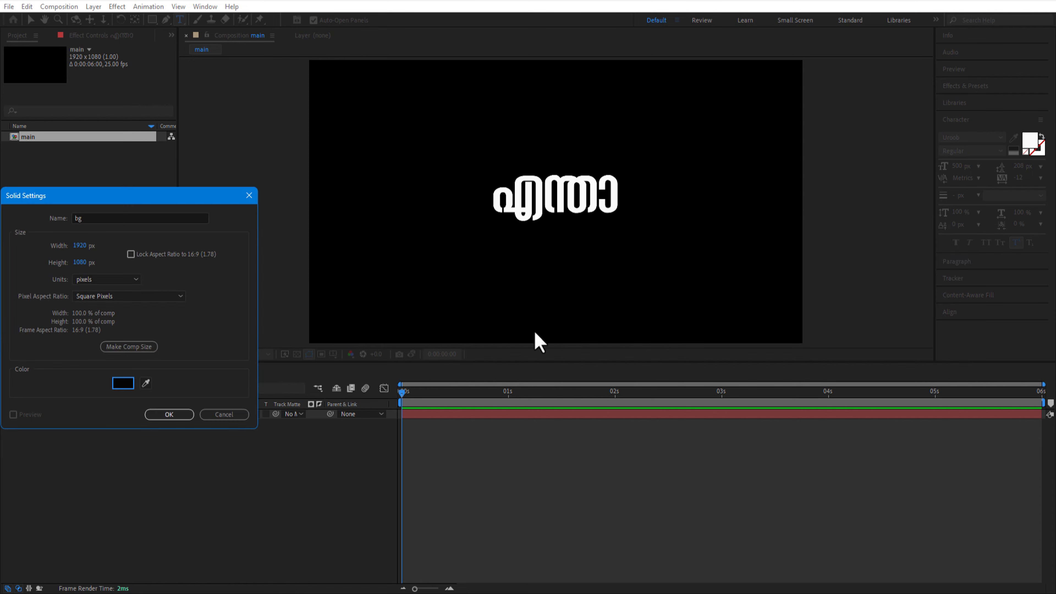
{"action": "key", "text": "Return"}
{"action": "left_click_drag", "start_coordinate": [109, 414], "coordinate": [122, 482]}
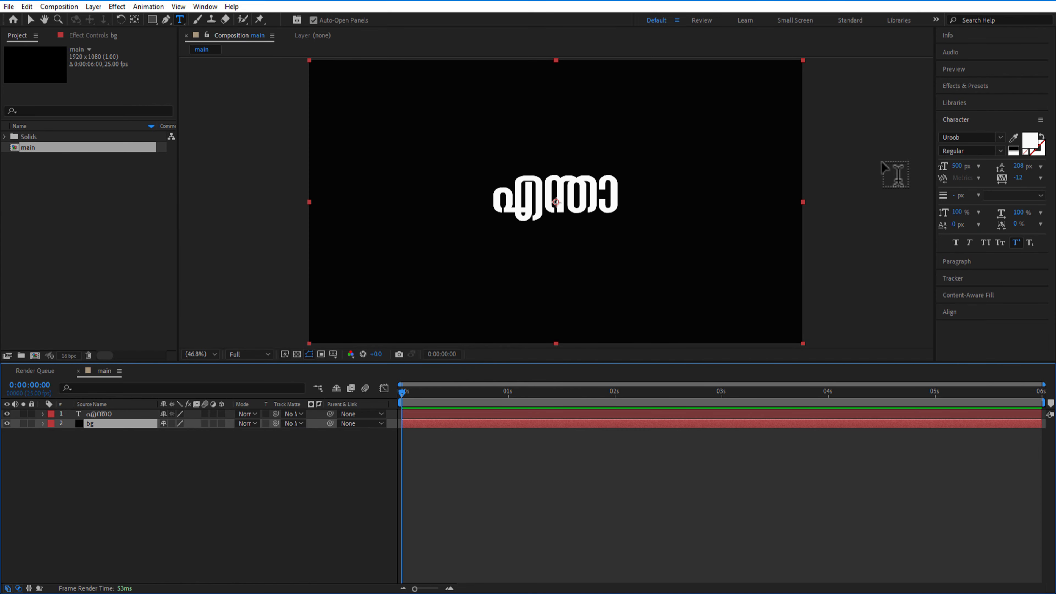
Apply the Gradient Ramp effect to the bg layer and set its ramp shape to Radial Ramp.
{"action": "left_click", "coordinate": [975, 86]}
{"action": "left_click", "coordinate": [971, 100]}
{"action": "type", "text": "ra"}
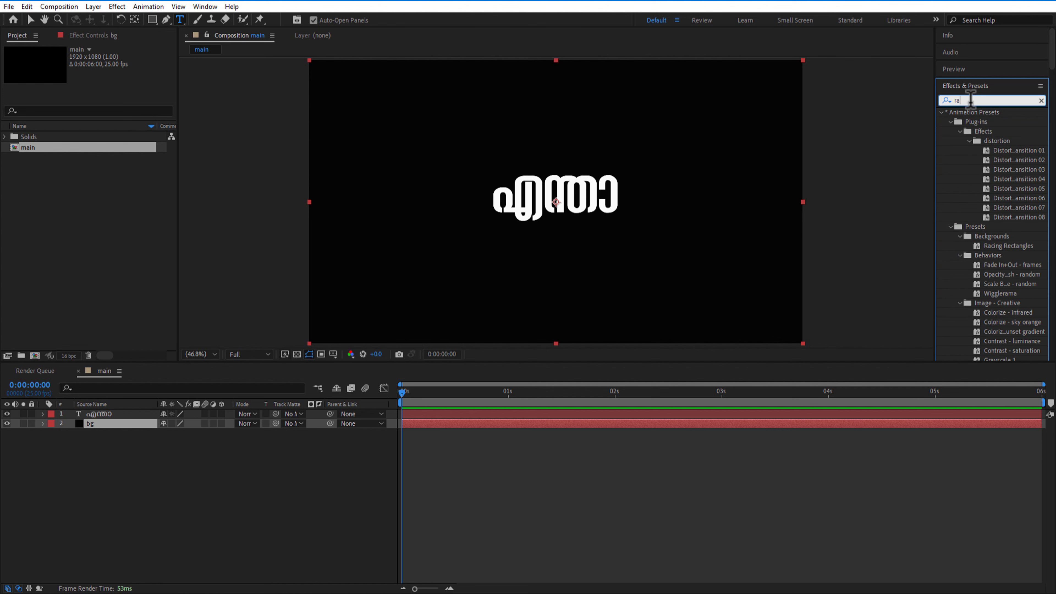
{"action": "type", "text": "mp"}
{"action": "left_click_drag", "start_coordinate": [991, 126], "coordinate": [125, 425]}
{"action": "left_click", "coordinate": [152, 107]}
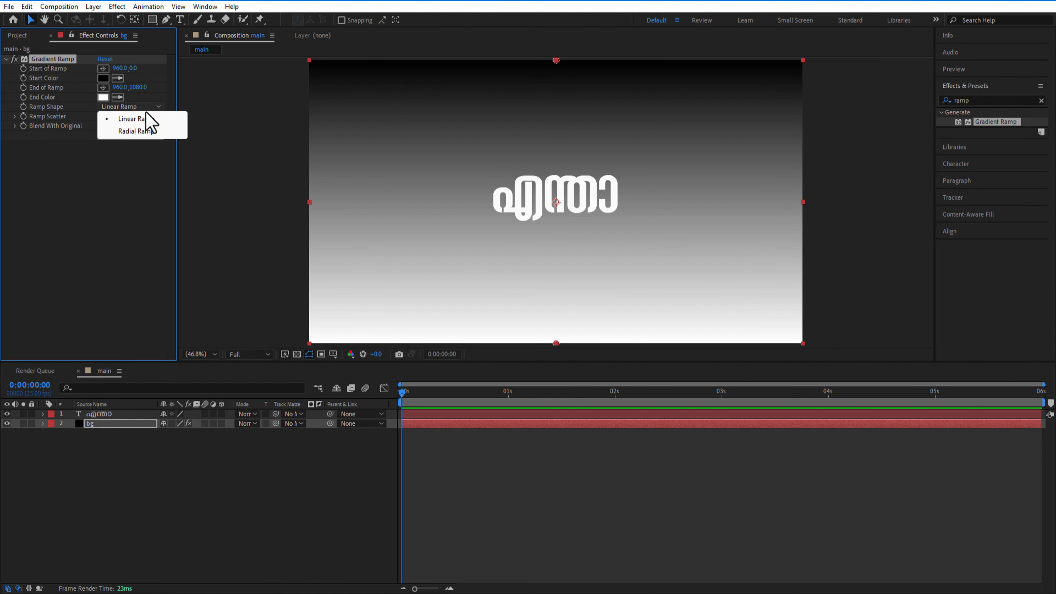
{"action": "left_click", "coordinate": [143, 130]}
Move the ramp's start point to the centre of the frame and set yellow start and end colours.
{"action": "left_click_drag", "start_coordinate": [556, 60], "coordinate": [556, 203]}
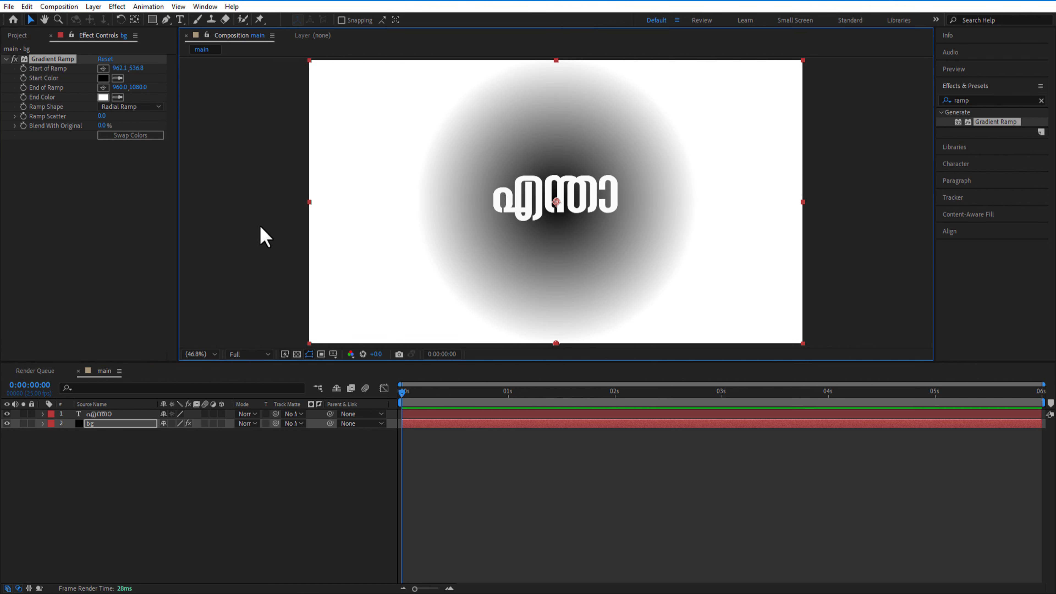
{"action": "left_click", "coordinate": [104, 97]}
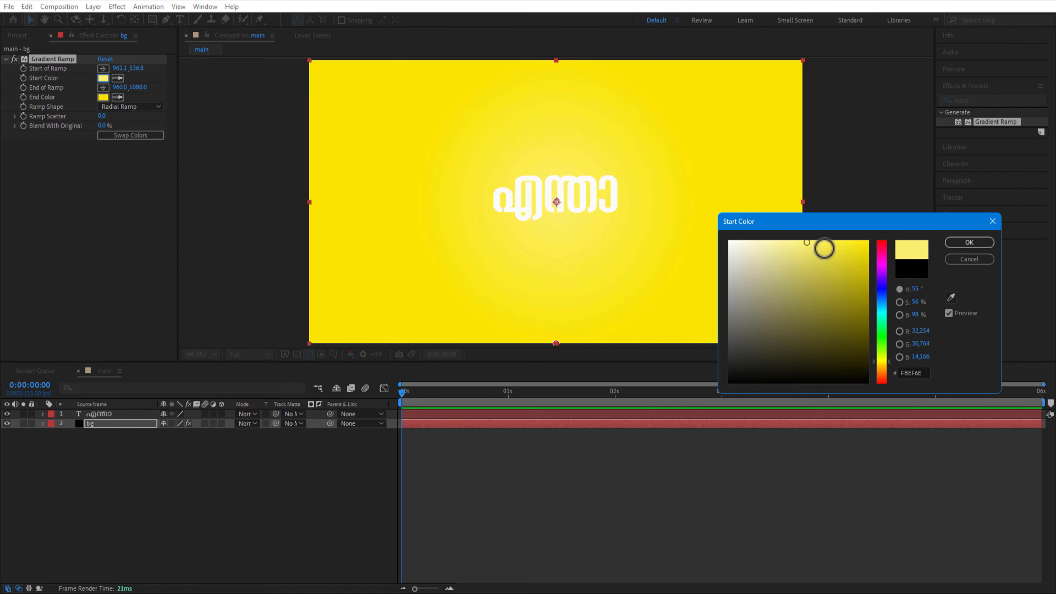
{"action": "key", "text": "Return"}
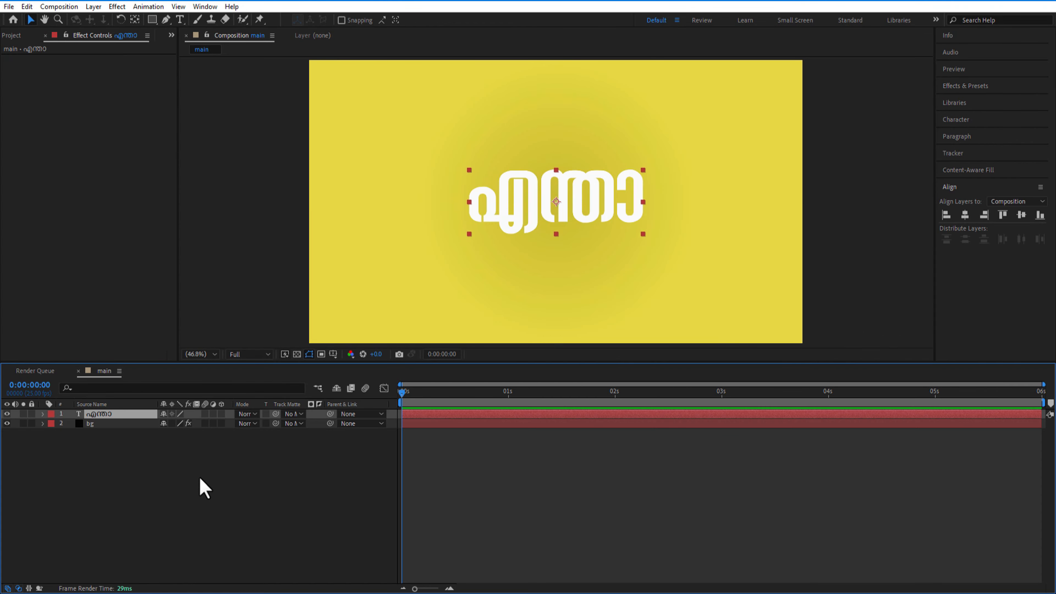
Apply the Transform effect to the text layer and set its Skew to -7.
{"action": "left_click", "coordinate": [146, 468]}
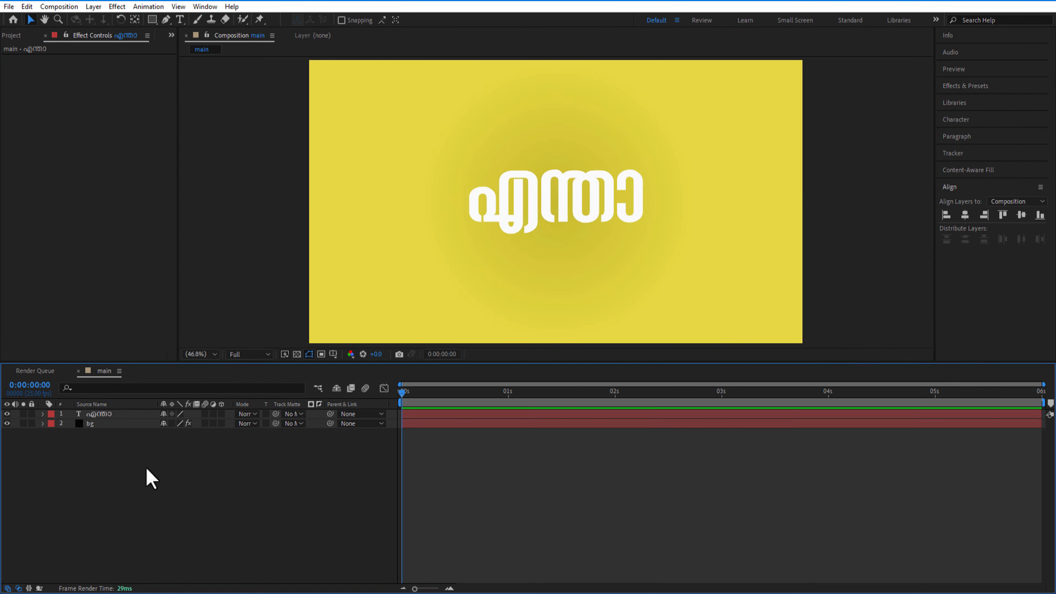
{"action": "left_click", "coordinate": [954, 86]}
{"action": "left_click", "coordinate": [982, 101]}
{"action": "type", "text": "trans"}
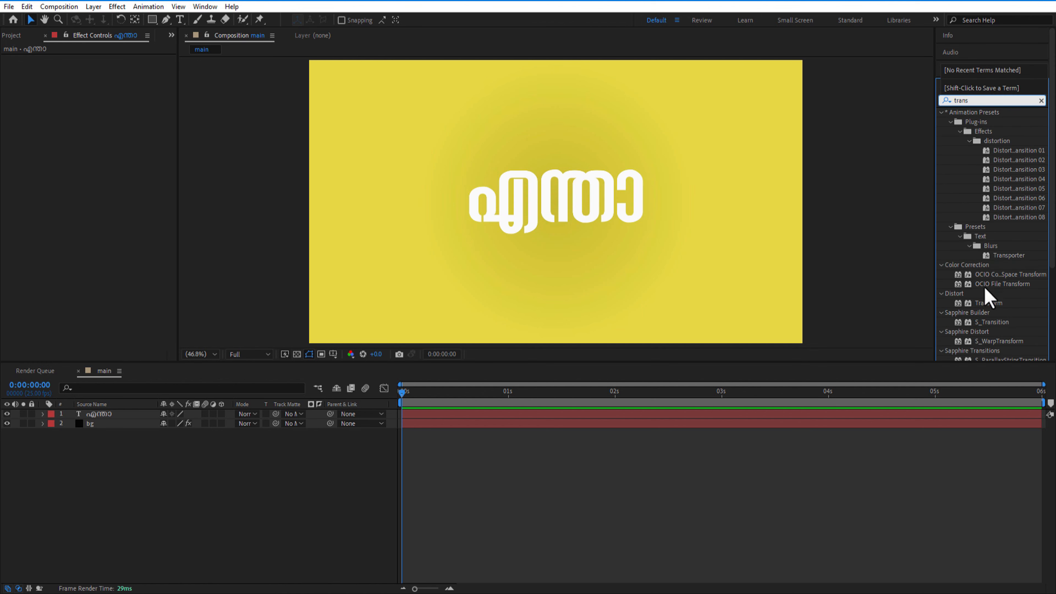
{"action": "left_click", "coordinate": [985, 270]}
{"action": "left_click_drag", "start_coordinate": [984, 270], "coordinate": [119, 415]}
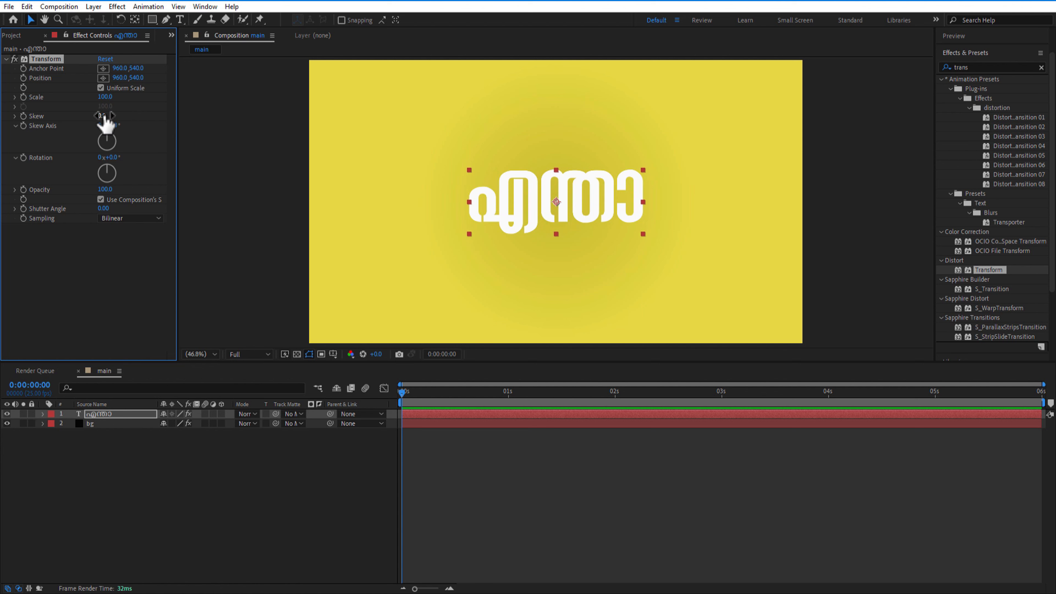
{"action": "left_click", "coordinate": [130, 123]}
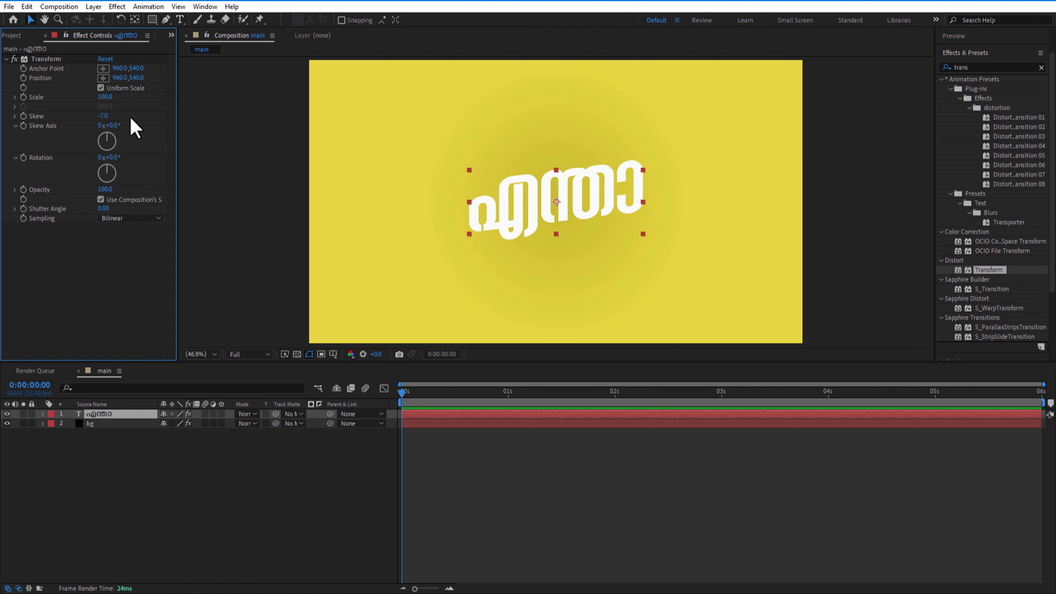
Create an adjustment layer above the text and rename it noise.
{"action": "left_click", "coordinate": [278, 472]}
{"action": "right_click", "coordinate": [157, 488]}
{"action": "mouse_move", "coordinate": [206, 348]}
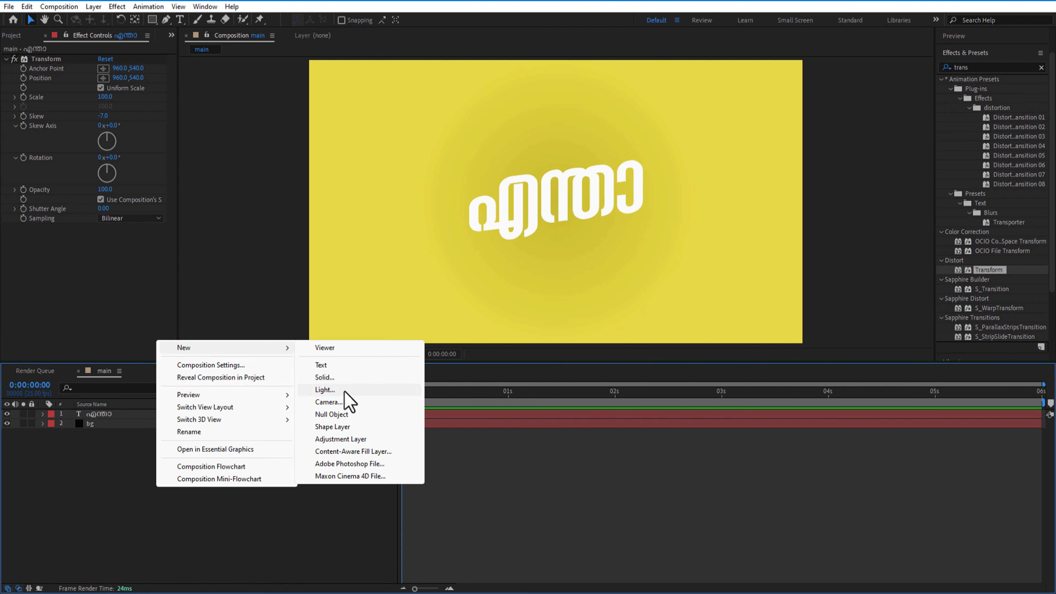
{"action": "left_click", "coordinate": [366, 436]}
{"action": "key", "text": "Return"}
{"action": "type", "text": "noise"}
{"action": "left_click", "coordinate": [222, 520]}
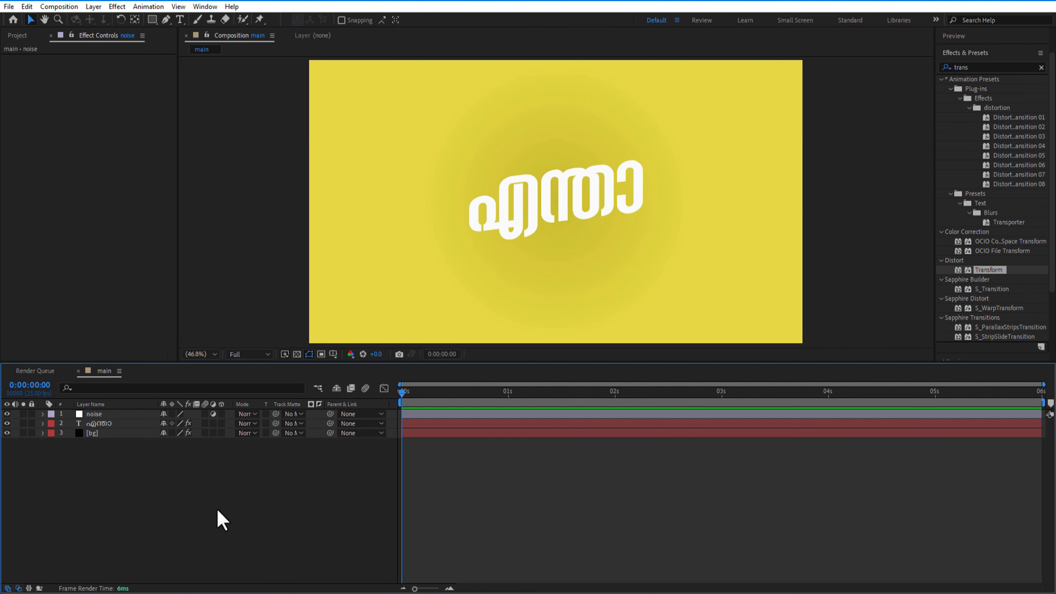
Apply the Turbulent Displace effect to the noise layer and set its Amount to 45.
{"action": "left_click", "coordinate": [978, 66]}
{"action": "type", "text": "tur"}
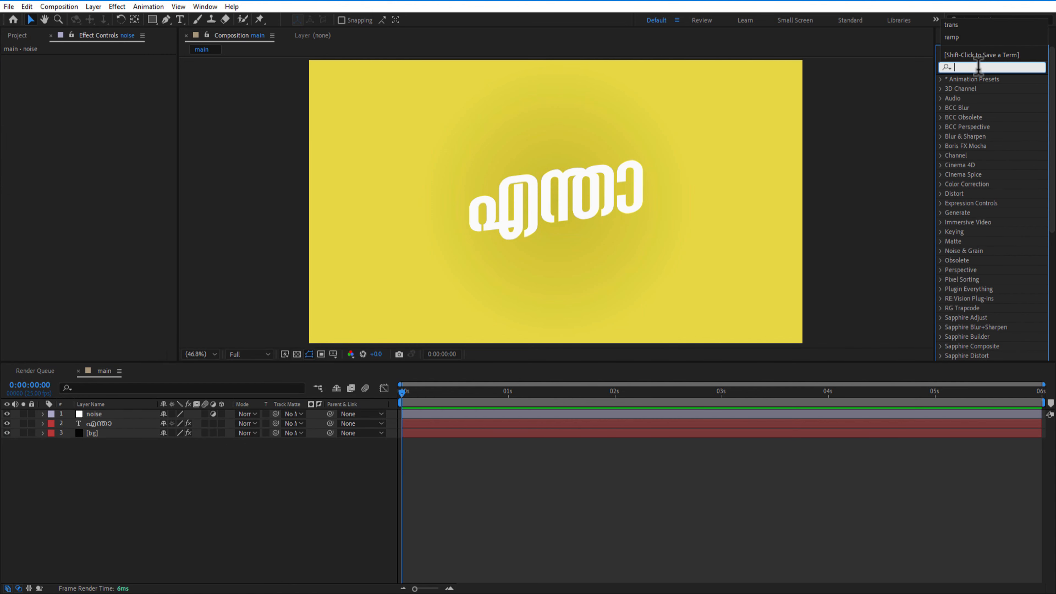
{"action": "type", "text": "bu"}
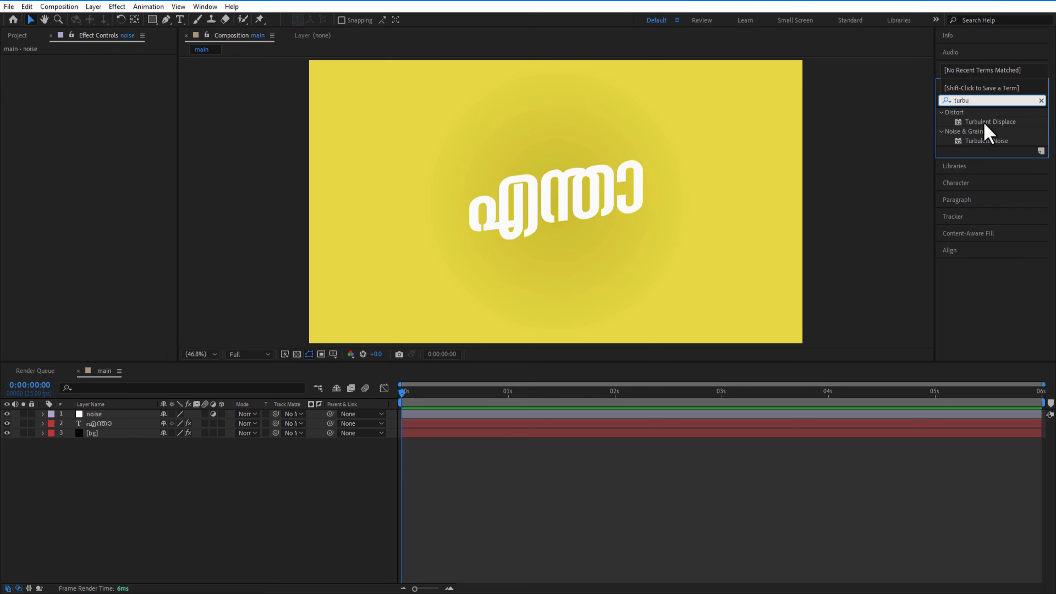
{"action": "left_click_drag", "start_coordinate": [990, 122], "coordinate": [105, 417]}
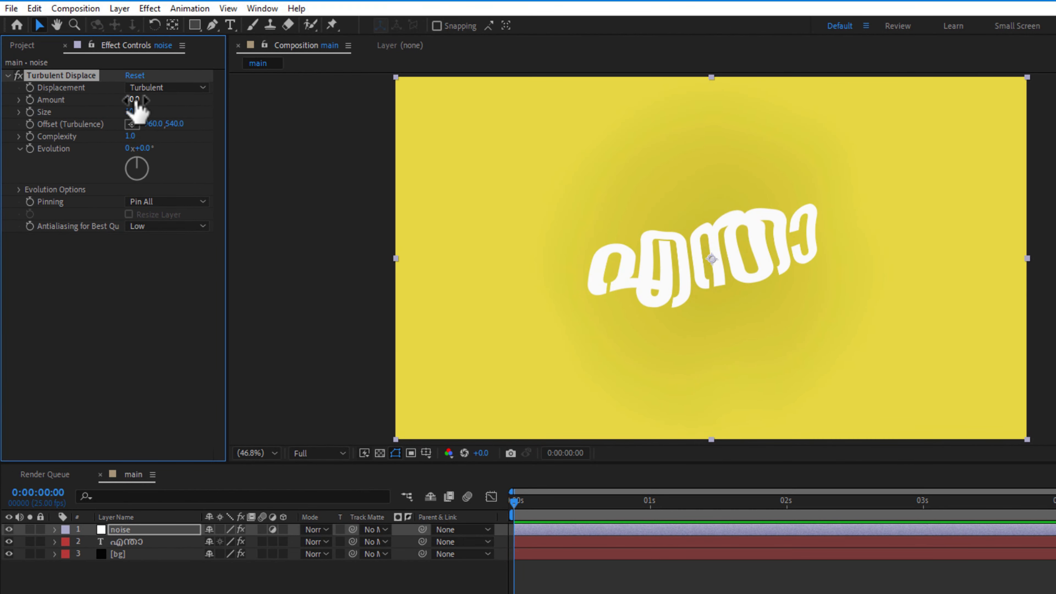
{"action": "left_click", "coordinate": [136, 101]}
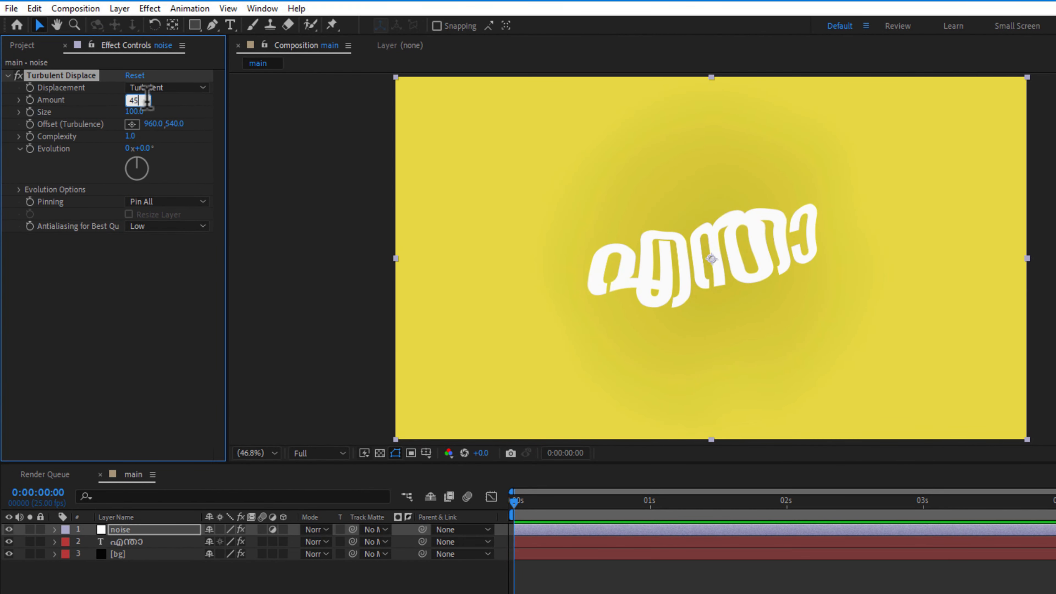
{"action": "type", "text": "45"}
{"action": "key", "text": "Return"}
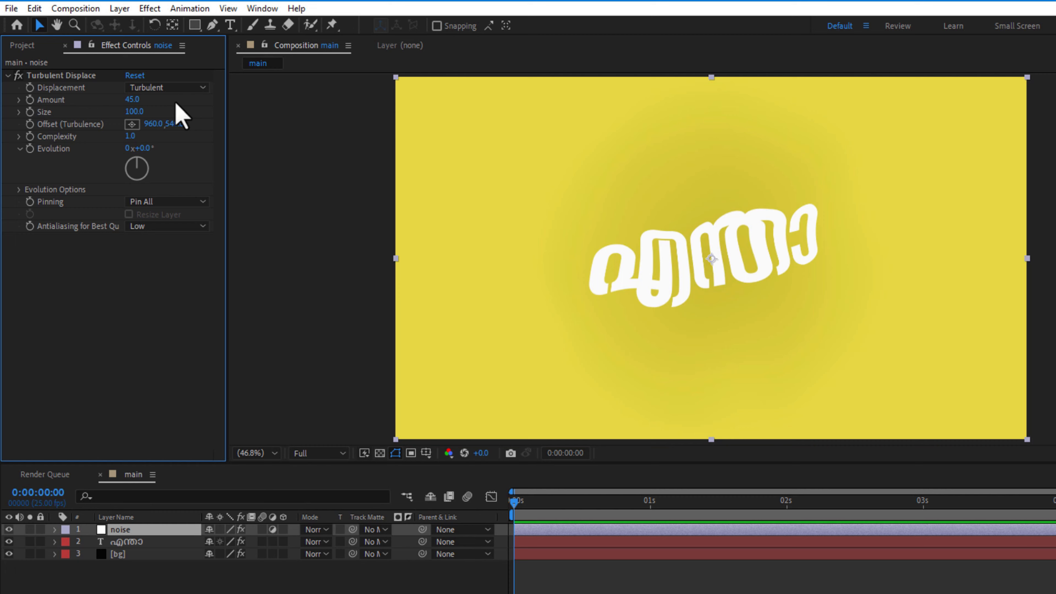
Add the expression time*200 to the Evolution property of Turbulent Displace, and collapse the noise layer.
{"action": "left_click", "coordinate": [29, 149], "text": "alt"}
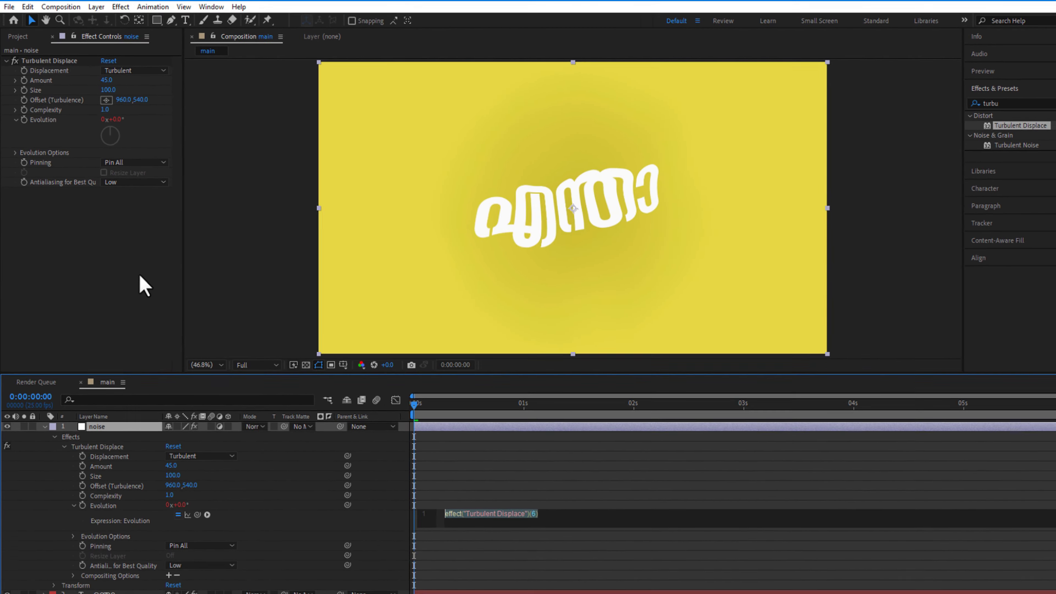
{"action": "type", "text": "time"}
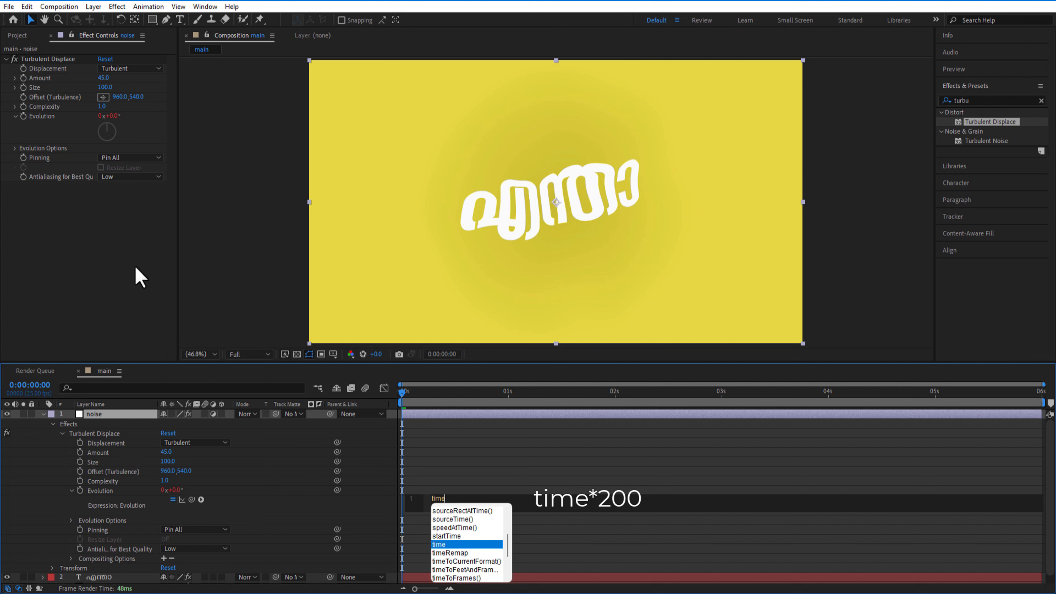
{"action": "type", "text": "*"}
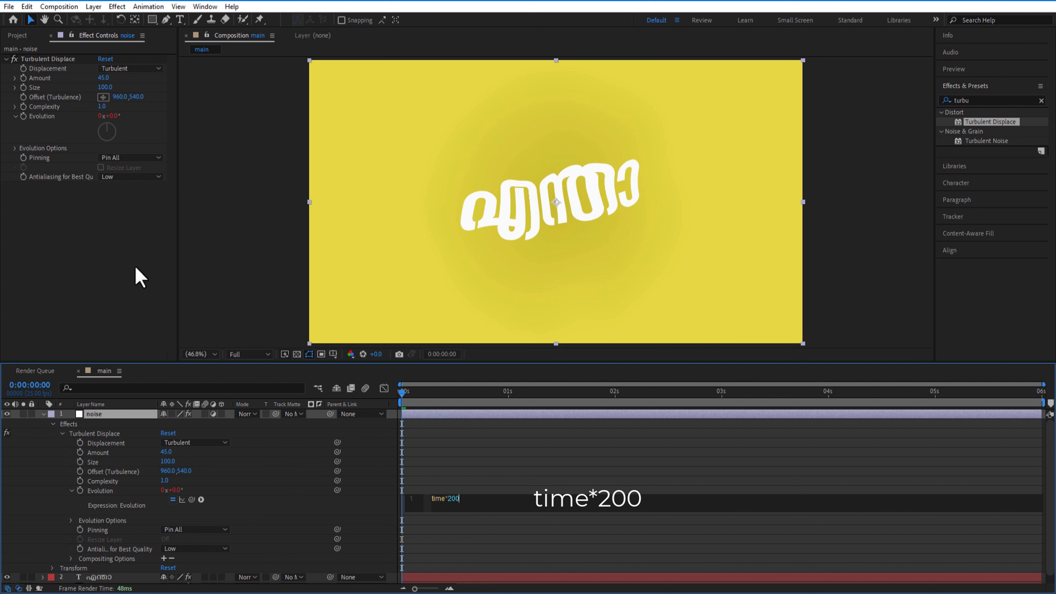
{"action": "key", "text": "KP_Enter"}
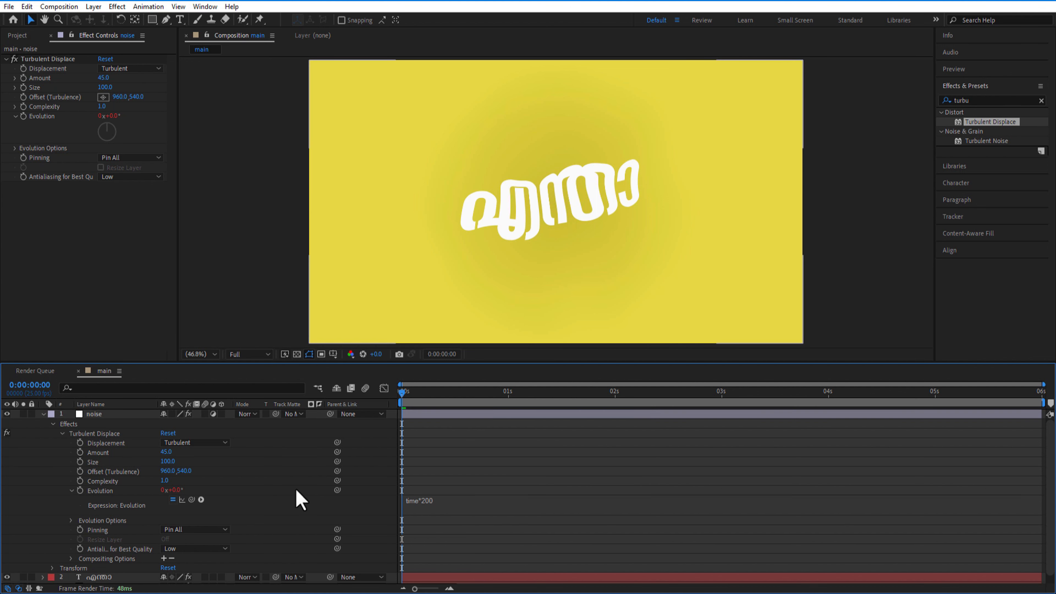
{"action": "left_click", "coordinate": [42, 414]}
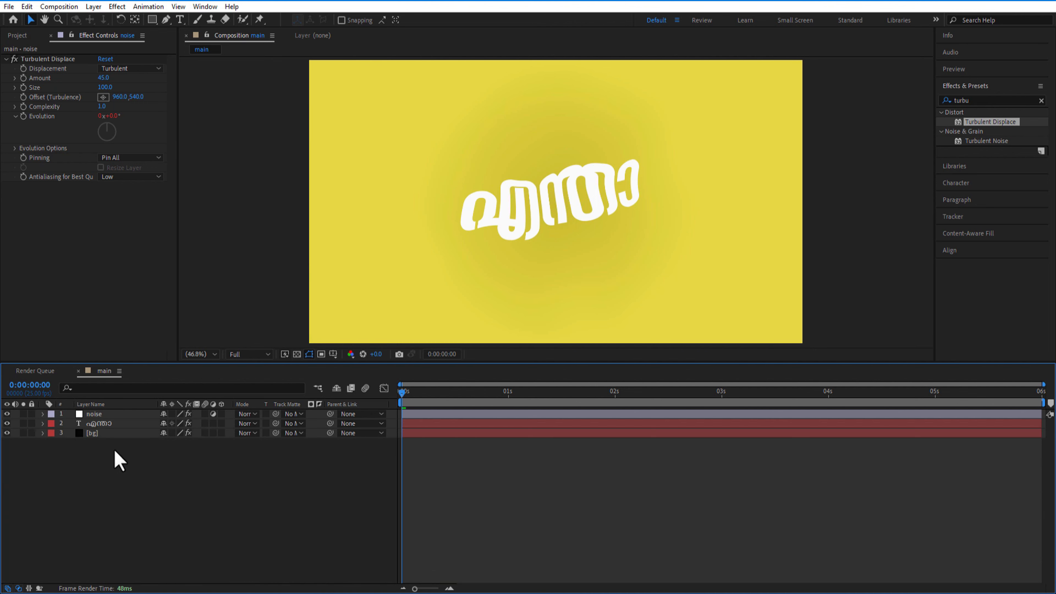
Pre-compose the noise and text layers together into a new composition named text 1.
{"action": "left_click", "coordinate": [101, 424]}
{"action": "left_click", "coordinate": [99, 414], "text": "ctrl"}
{"action": "right_click", "coordinate": [101, 421]}
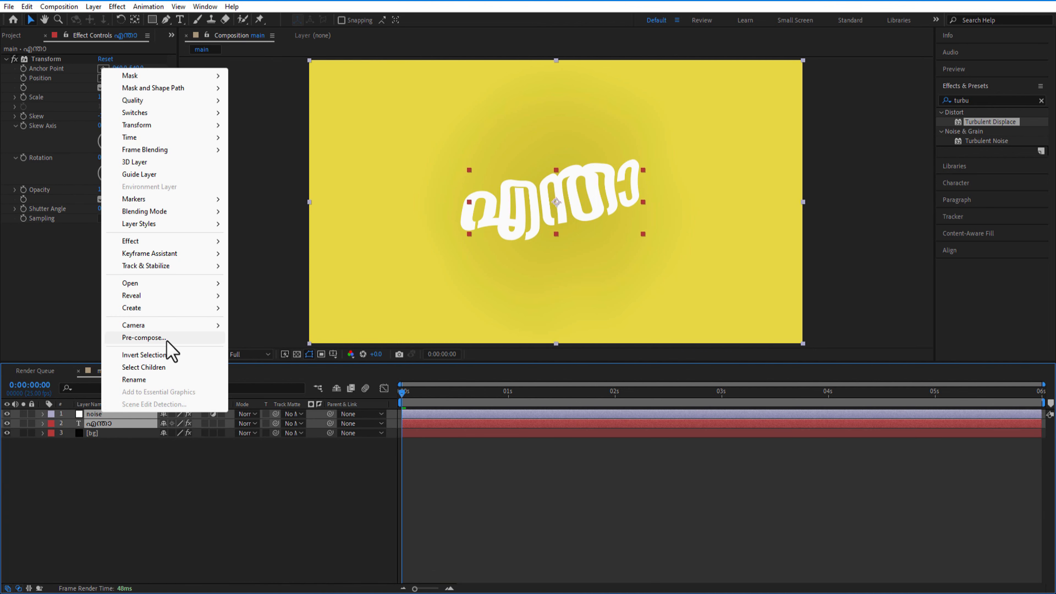
{"action": "left_click", "coordinate": [171, 340]}
{"action": "type", "text": "text 1"}
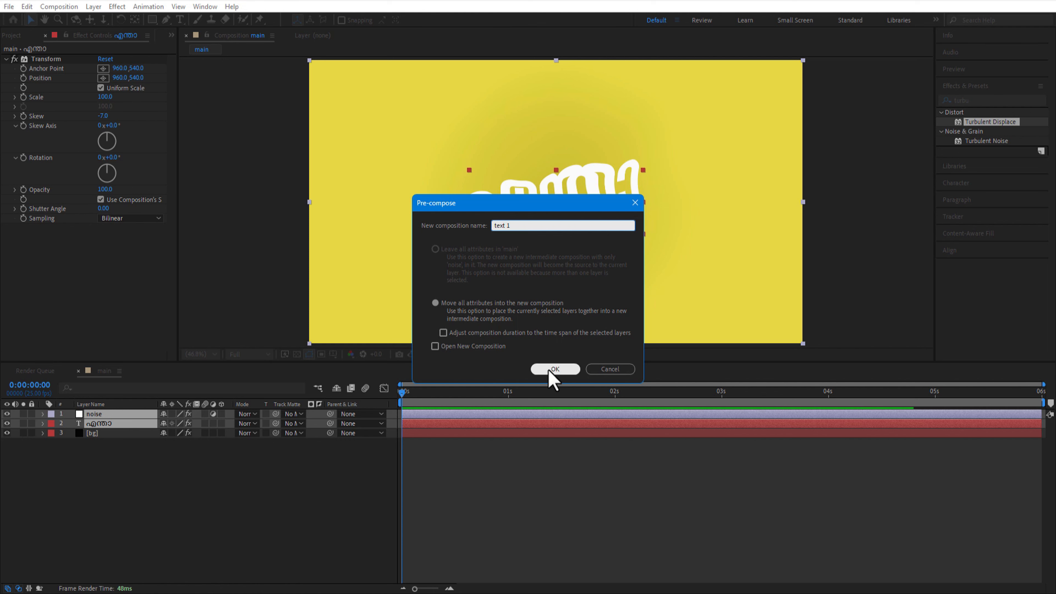
{"action": "left_click", "coordinate": [548, 369]}
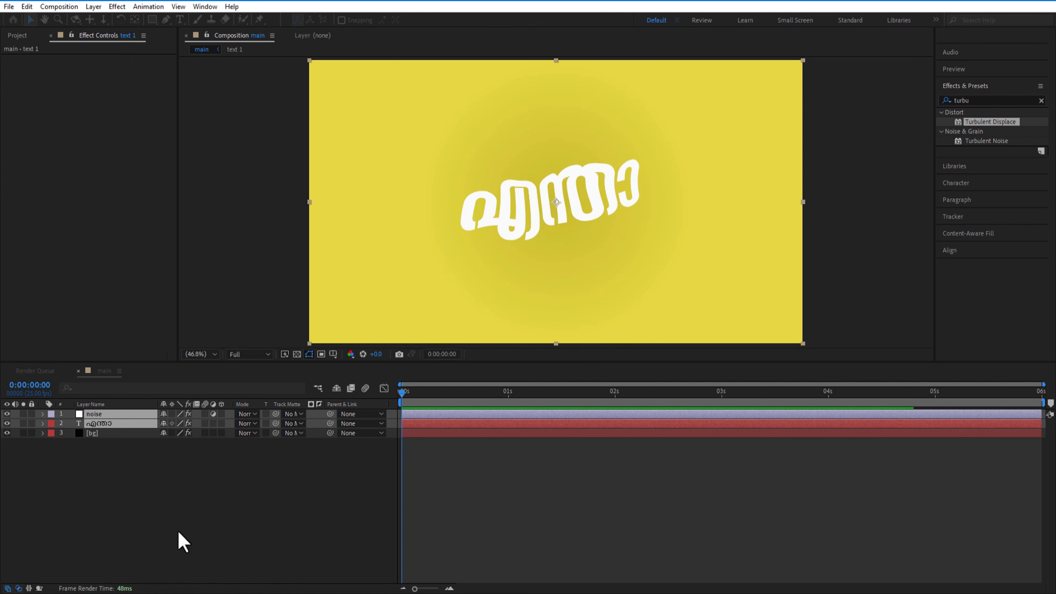
Duplicate the text 1 layer and rename the copy text 2.
{"action": "key", "text": "ctrl+d"}
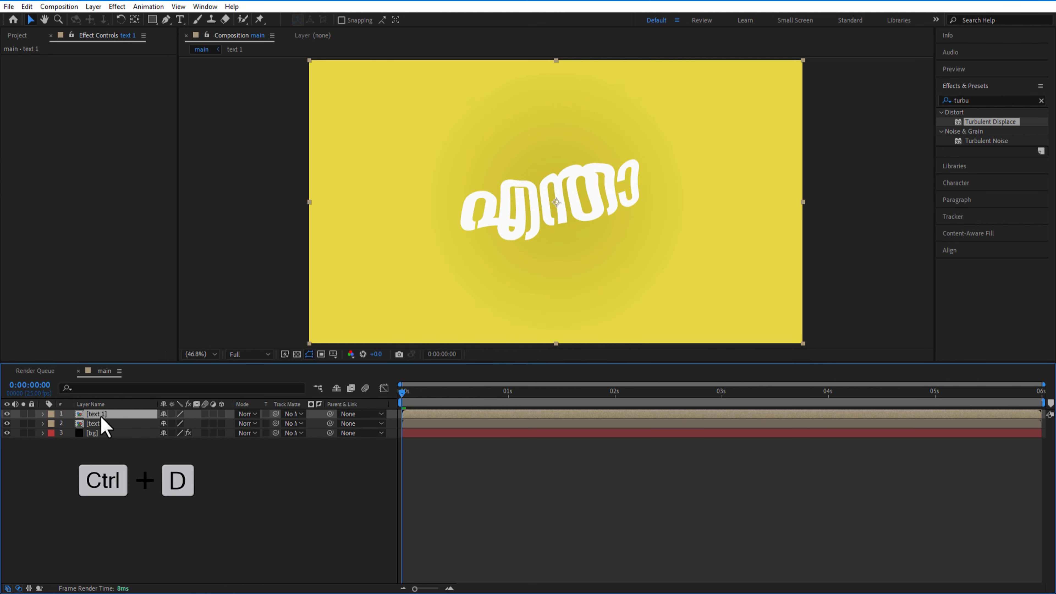
{"action": "right_click", "coordinate": [102, 417]}
{"action": "left_click", "coordinate": [127, 386]}
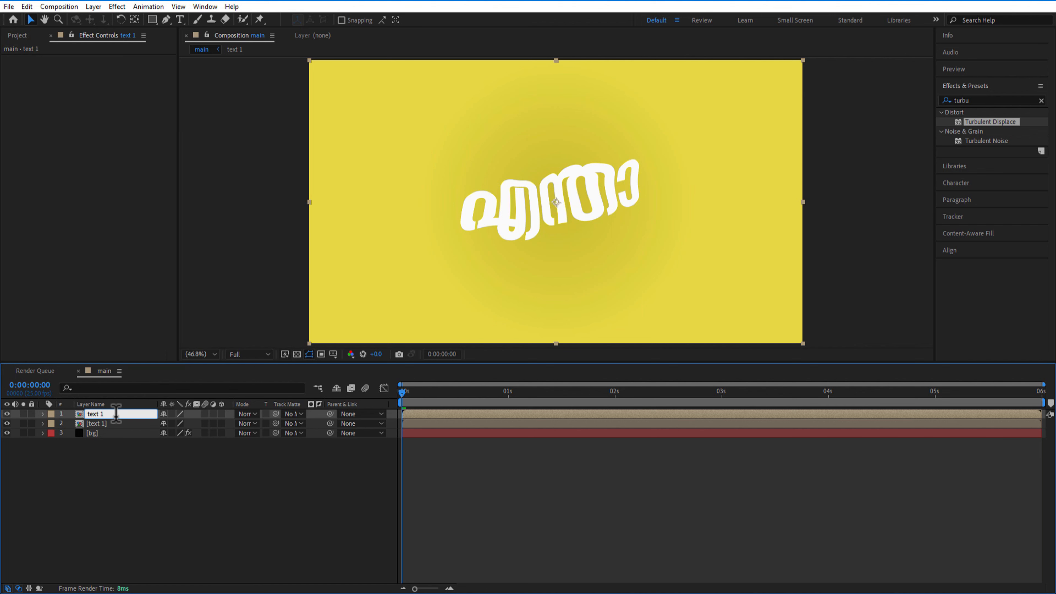
{"action": "key", "text": "Return"}
Duplicate the text 2 layer repeatedly until the stack reaches text 30.
{"action": "key", "text": "ctrl+d"}
{"action": "key", "text": "ctrl+d"}
{"action": "key", "text": "ctrl+d"}
{"action": "key", "text": "ctrl+d"}
{"action": "key", "text": "ctrl+d"}
{"action": "key", "text": "ctrl+d"}
{"action": "key", "text": "ctrl+d"}
{"action": "key", "text": "ctrl+d"}
{"action": "key", "text": "ctrl+d"}
{"action": "key", "text": "ctrl+d"}
{"action": "key", "text": "ctrl+d"}
{"action": "key", "text": "ctrl+d"}
{"action": "key", "text": "ctrl+d"}
{"action": "key", "text": "ctrl+d"}
{"action": "key", "text": "ctrl+d"}
{"action": "key", "text": "ctrl+d"}
{"action": "key", "text": "ctrl+d"}
{"action": "key", "text": "ctrl+d"}
{"action": "key", "text": "ctrl+d"}
{"action": "key", "text": "ctrl+d"}
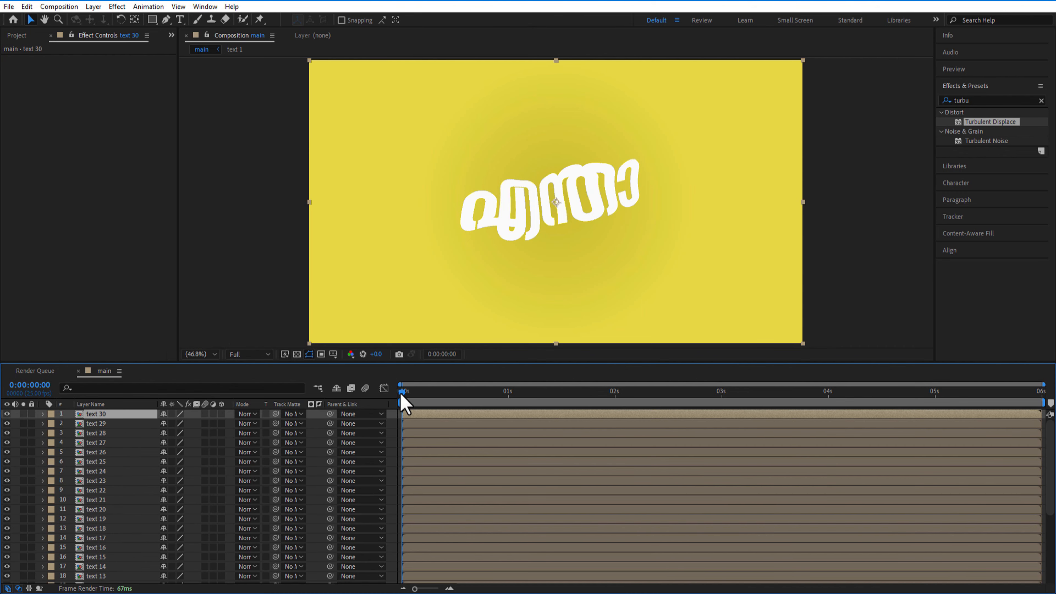
Trim the ends of all text layers from text 30 down to text 1 to frame 0:00:00:01.
{"action": "left_click_drag", "start_coordinate": [401, 392], "coordinate": [405, 393]}
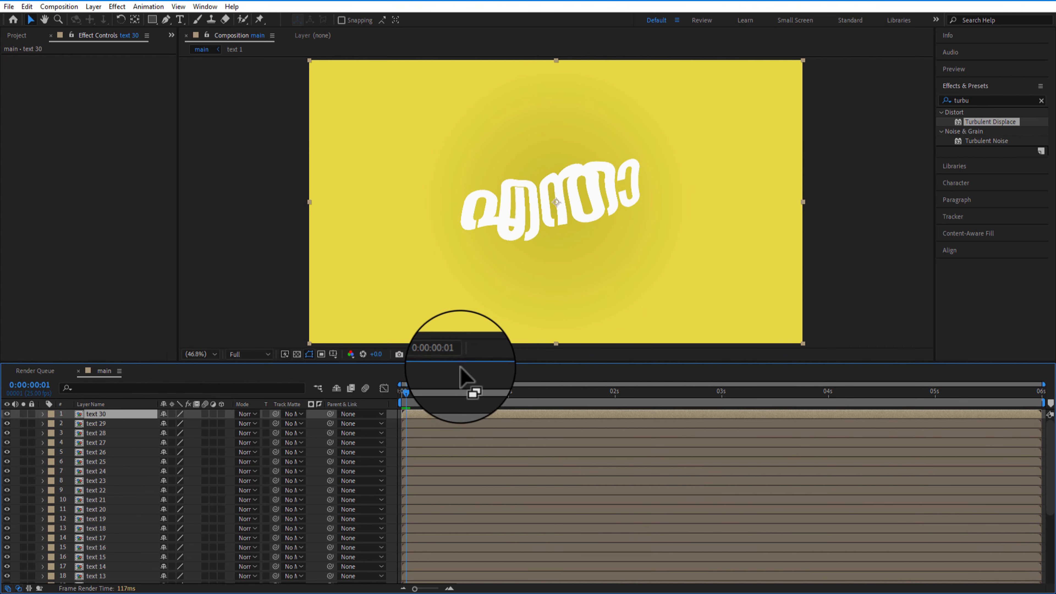
{"action": "left_click_drag", "start_coordinate": [108, 419], "coordinate": [110, 576]}
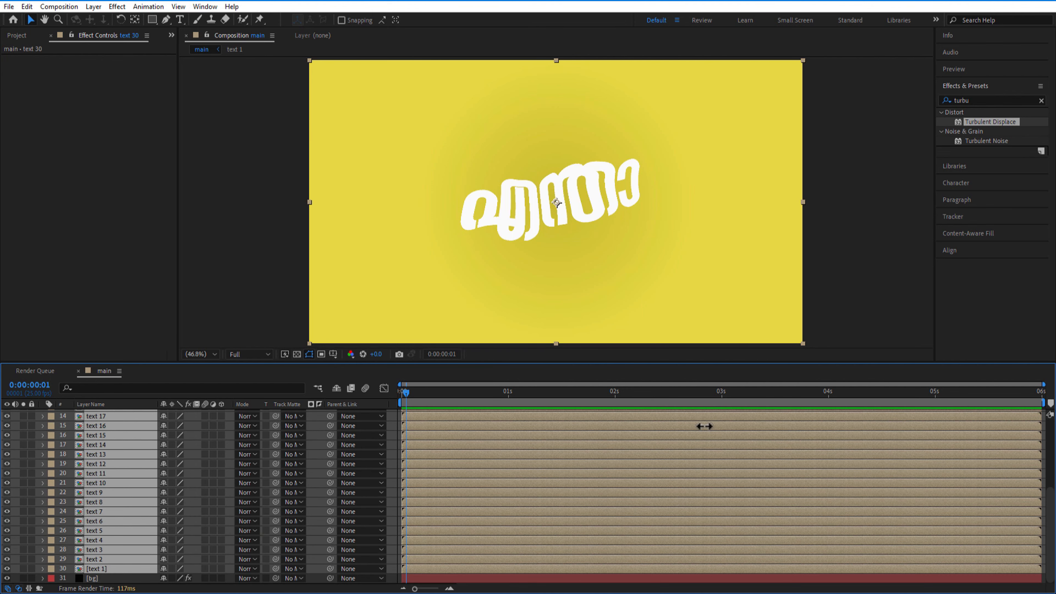
{"action": "left_click_drag", "start_coordinate": [705, 426], "coordinate": [406, 417]}
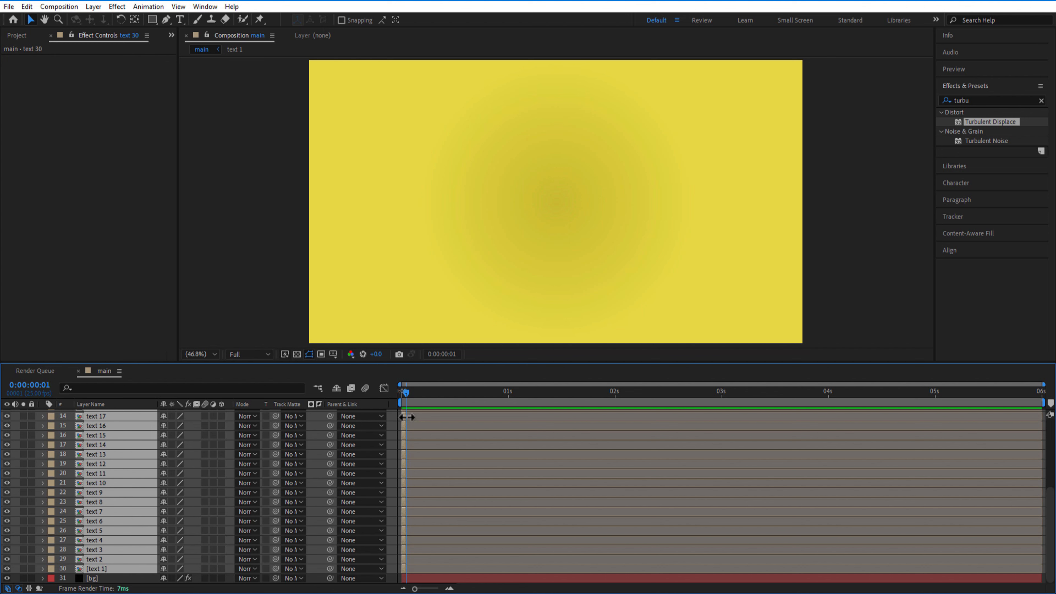
Sequence the selected text layers one after another with Keyframe Assistant, leaving overlap off.
{"action": "left_click_drag", "start_coordinate": [415, 589], "coordinate": [447, 590]}
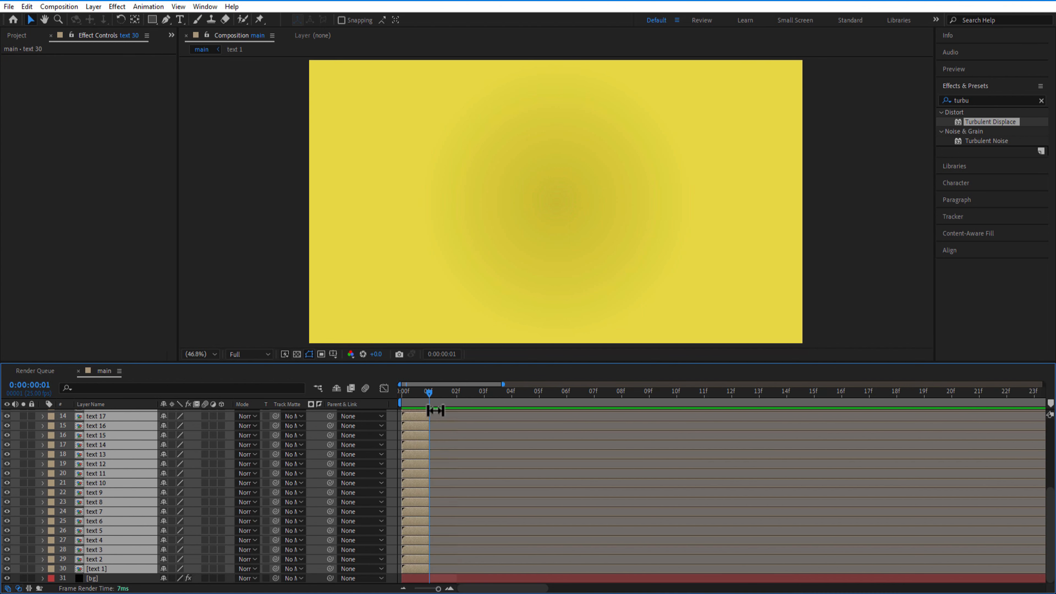
{"action": "left_click", "coordinate": [148, 6]}
{"action": "mouse_move", "coordinate": [222, 125]}
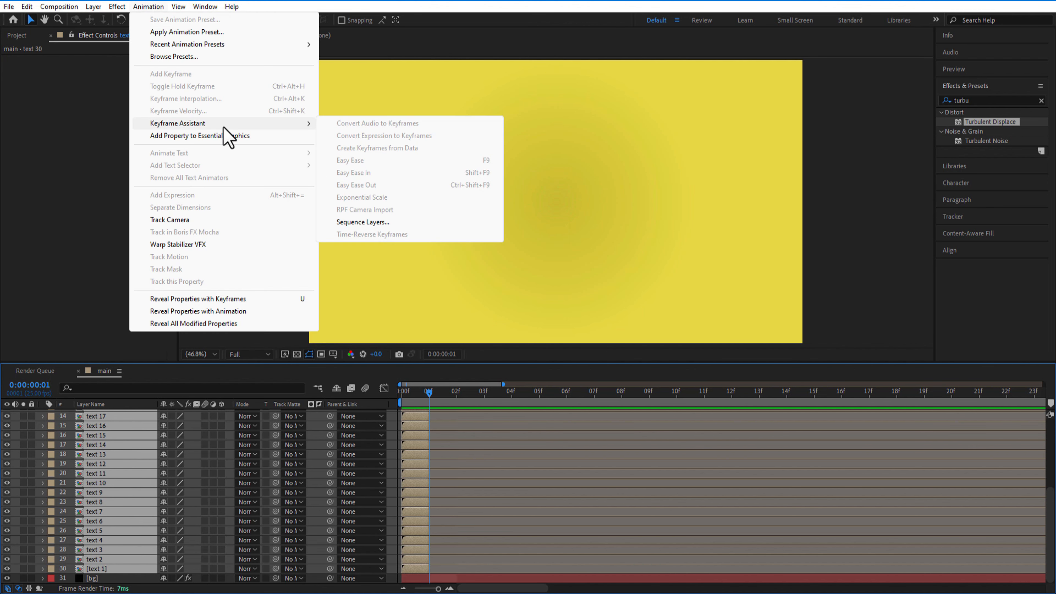
{"action": "left_click", "coordinate": [360, 223]}
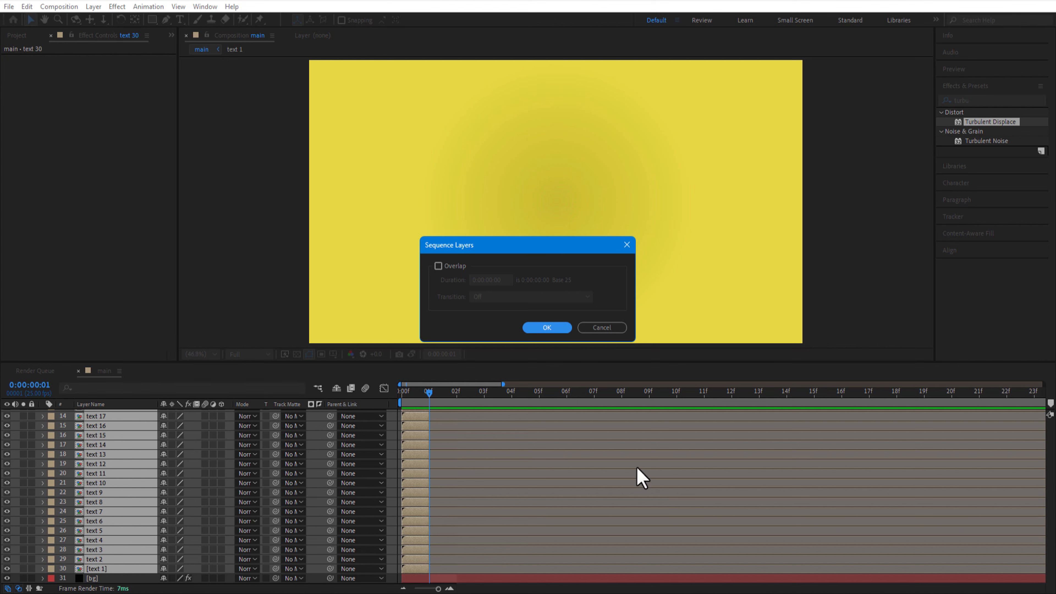
{"action": "left_click", "coordinate": [546, 329]}
Extend the ends of all the sequenced text layers to the end of the main composition.
{"action": "scroll", "coordinate": [582, 540], "scroll_direction": "up", "scroll_amount": 5}
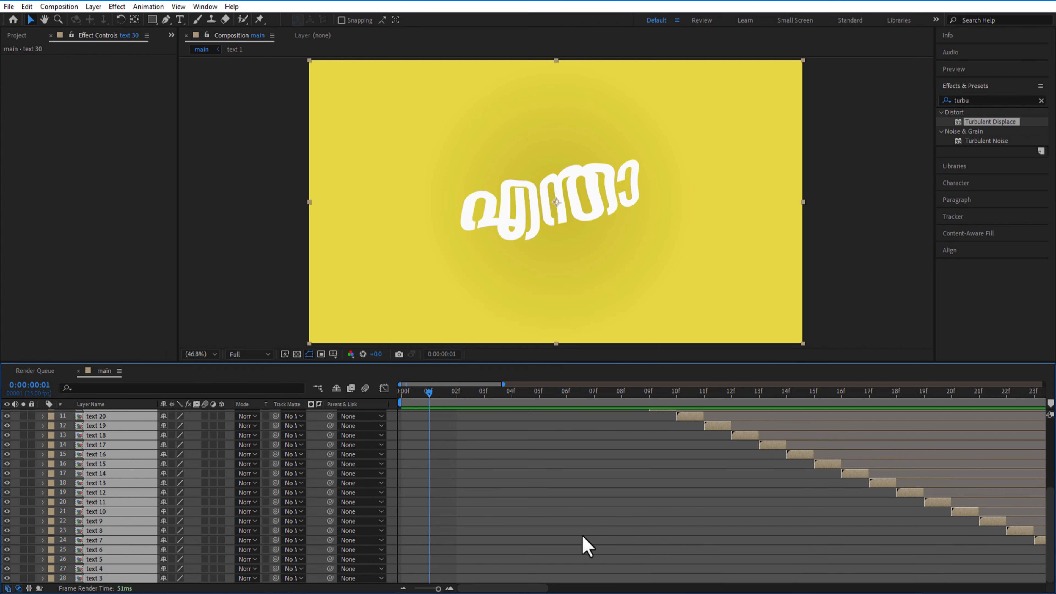
{"action": "left_click_drag", "start_coordinate": [442, 589], "coordinate": [411, 589]}
{"action": "scroll", "coordinate": [573, 515], "scroll_direction": "down", "scroll_amount": 5}
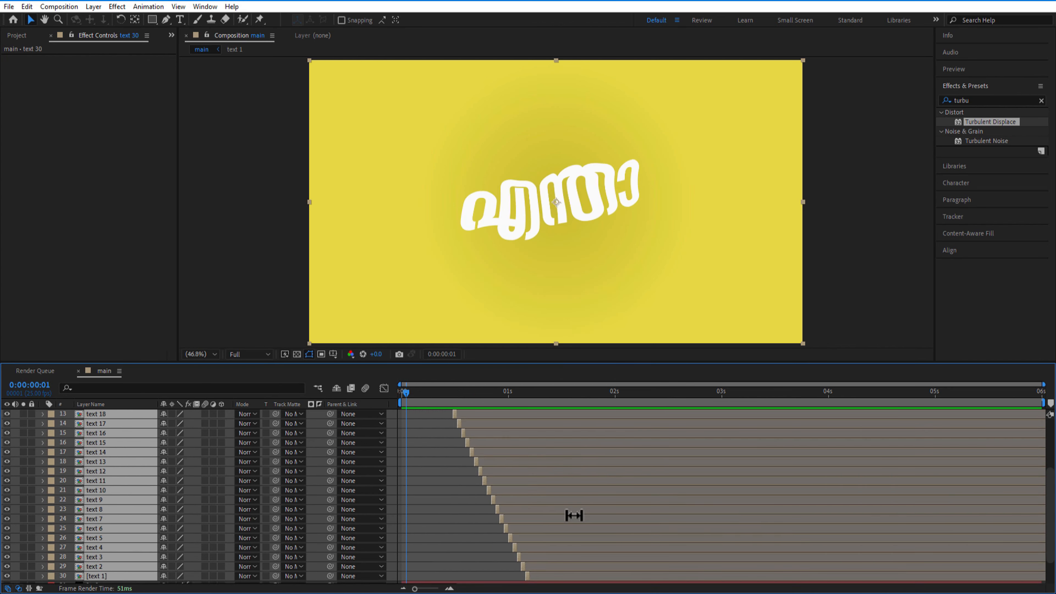
{"action": "scroll", "coordinate": [561, 530], "scroll_direction": "up", "scroll_amount": 5}
{"action": "left_click_drag", "start_coordinate": [406, 415], "coordinate": [1044, 429]}
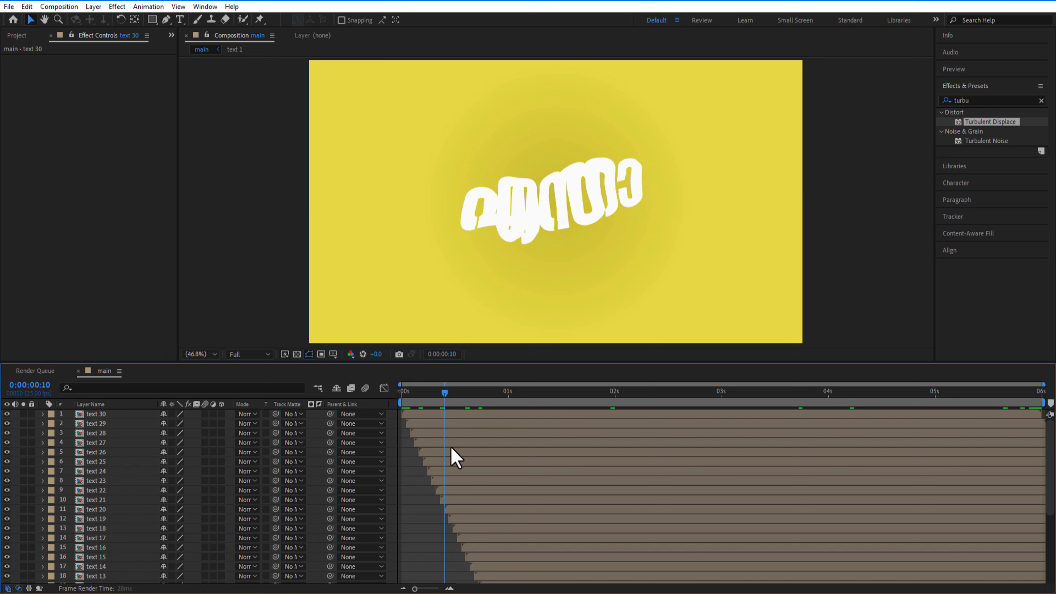
Try trimming the ends of all text layers at 0:00:01:15, and stretch them back to the composition's end.
{"action": "left_click_drag", "start_coordinate": [451, 447], "coordinate": [405, 458]}
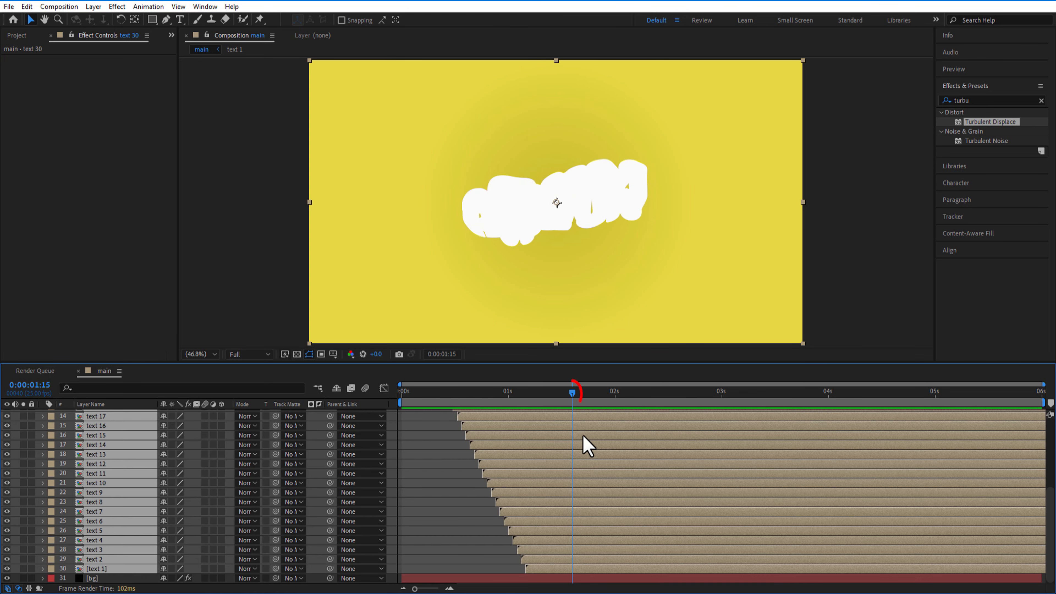
{"action": "key", "text": "alt+bracketleft"}
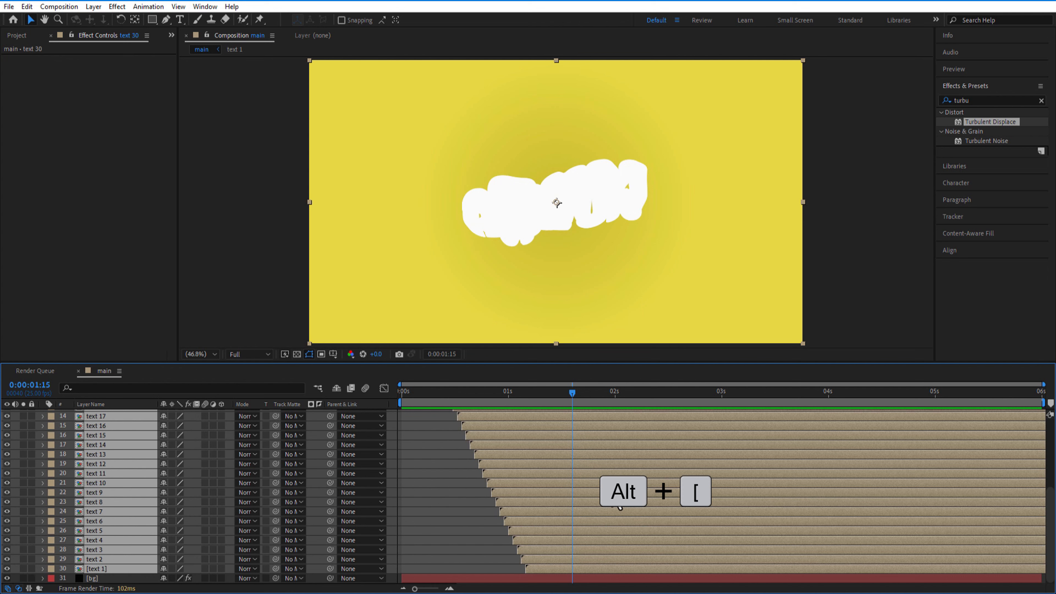
{"action": "key", "text": "alt+bracketright"}
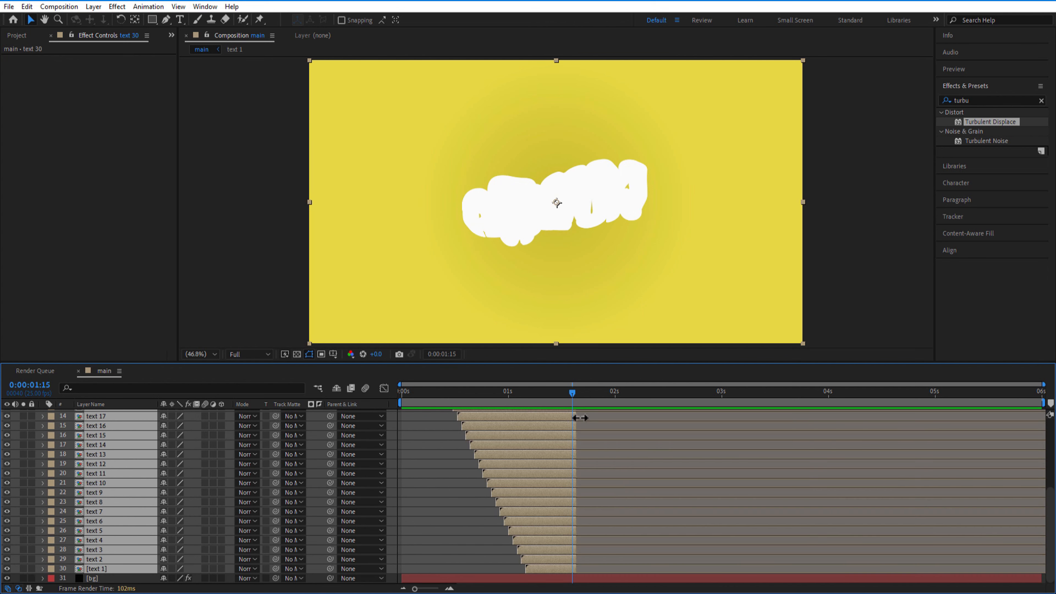
{"action": "left_click_drag", "start_coordinate": [580, 417], "coordinate": [1051, 429]}
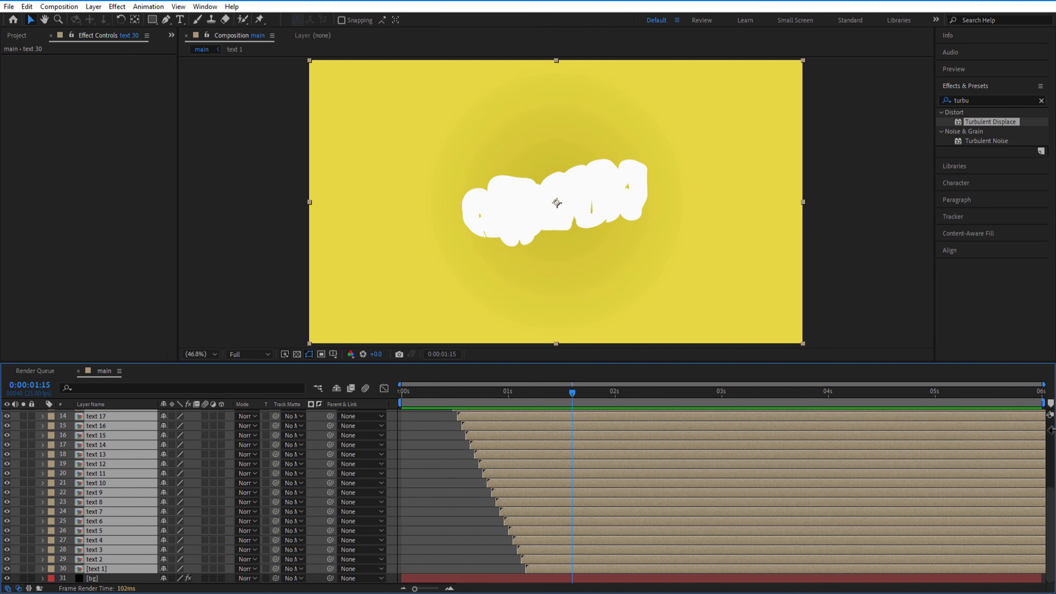
Find the Fill effect in the effects library and apply it to the text 29 layer.
{"action": "left_click_drag", "start_coordinate": [569, 393], "coordinate": [393, 399]}
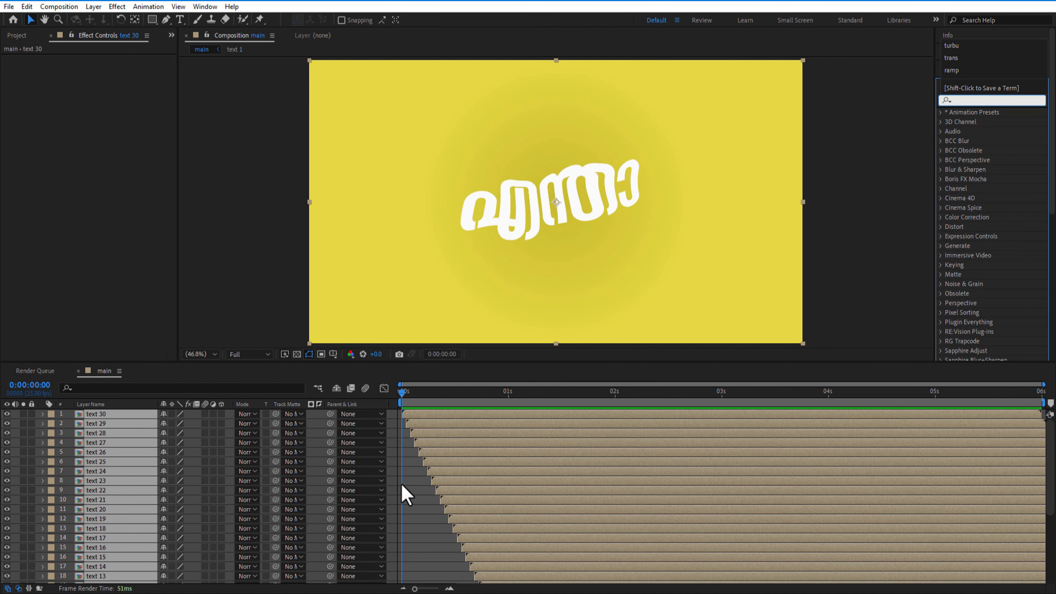
{"action": "left_click", "coordinate": [402, 486]}
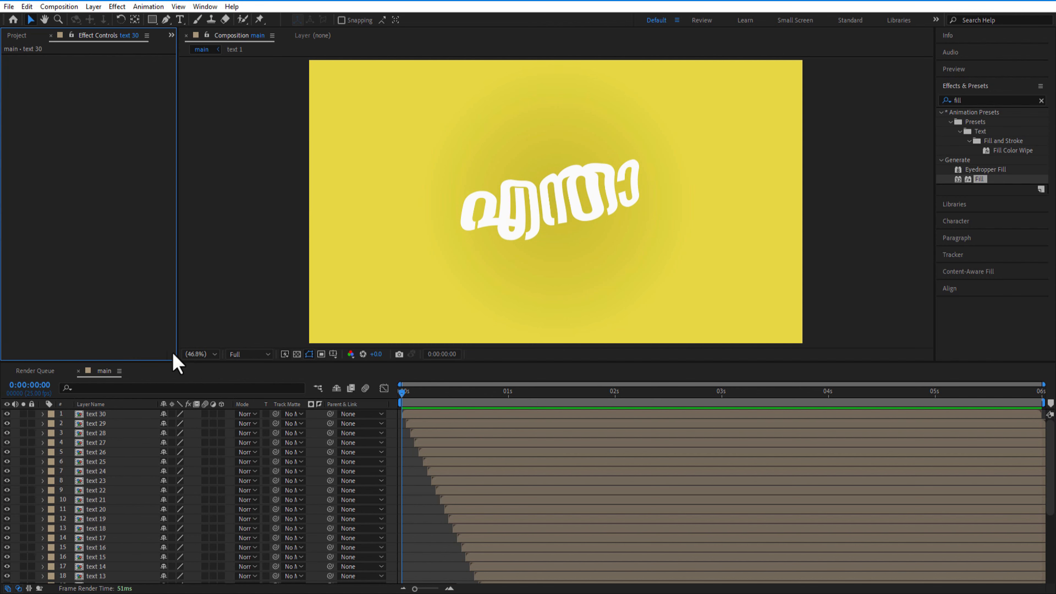
{"action": "left_click", "coordinate": [95, 424]}
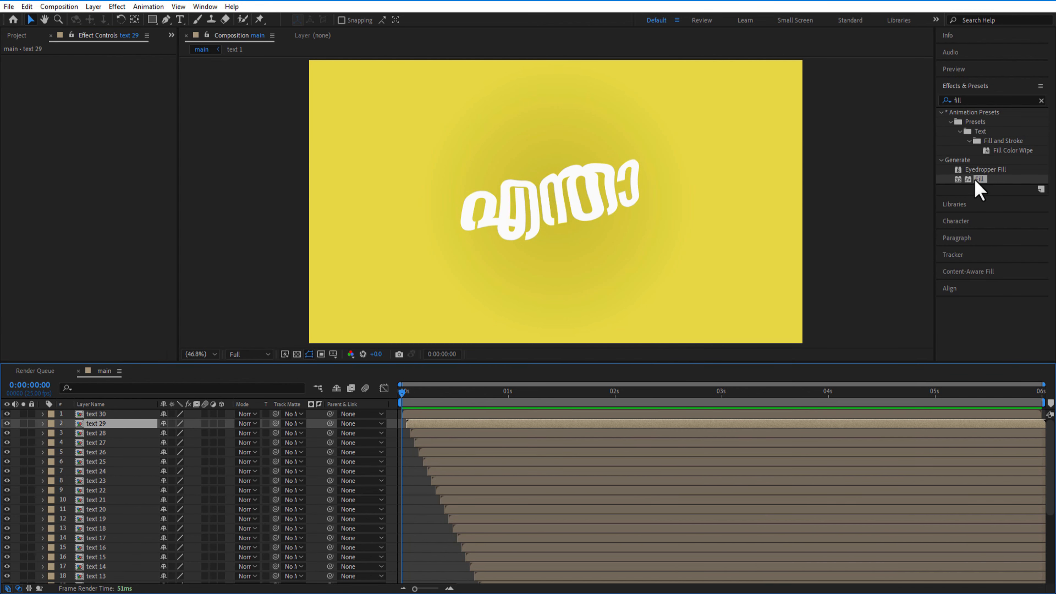
{"action": "left_click_drag", "start_coordinate": [978, 189], "coordinate": [119, 425]}
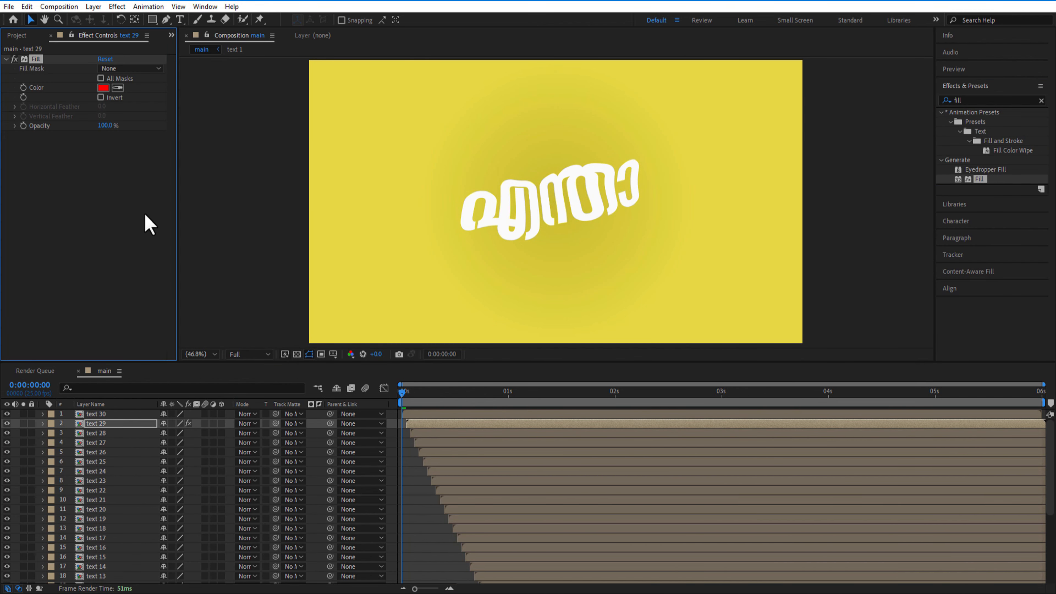
Change the Fill color on the text 29 layer to a muted yellow.
{"action": "left_click", "coordinate": [103, 88]}
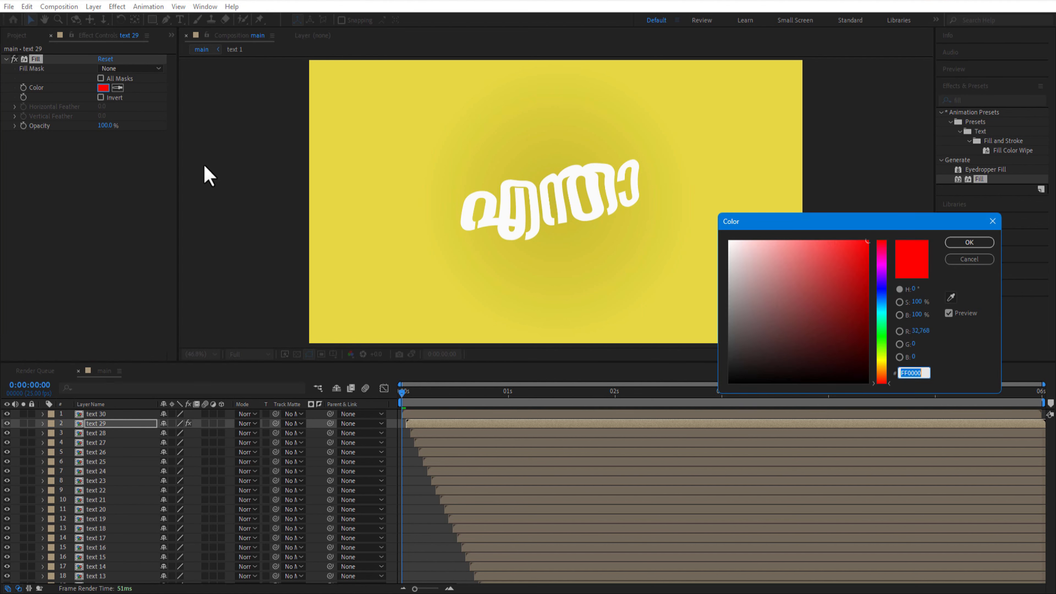
{"action": "left_click", "coordinate": [885, 361]}
{"action": "left_click", "coordinate": [830, 276]}
{"action": "left_click", "coordinate": [967, 244]}
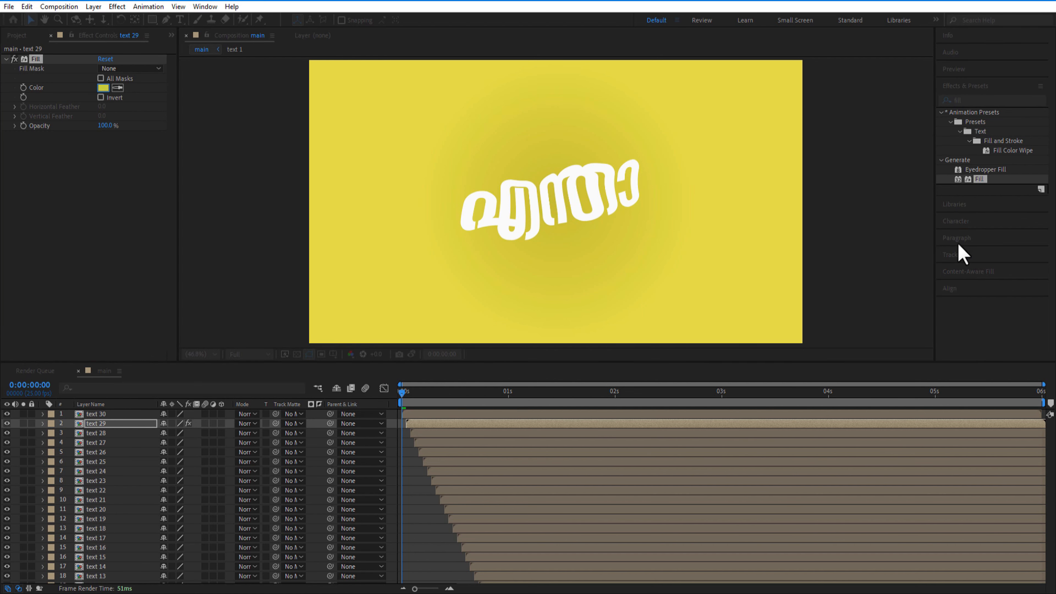
Copy the Fill effect from text 29 onto every odd-numbered text layer from text 27 down to text 1.
{"action": "key", "text": "ctrl+c"}
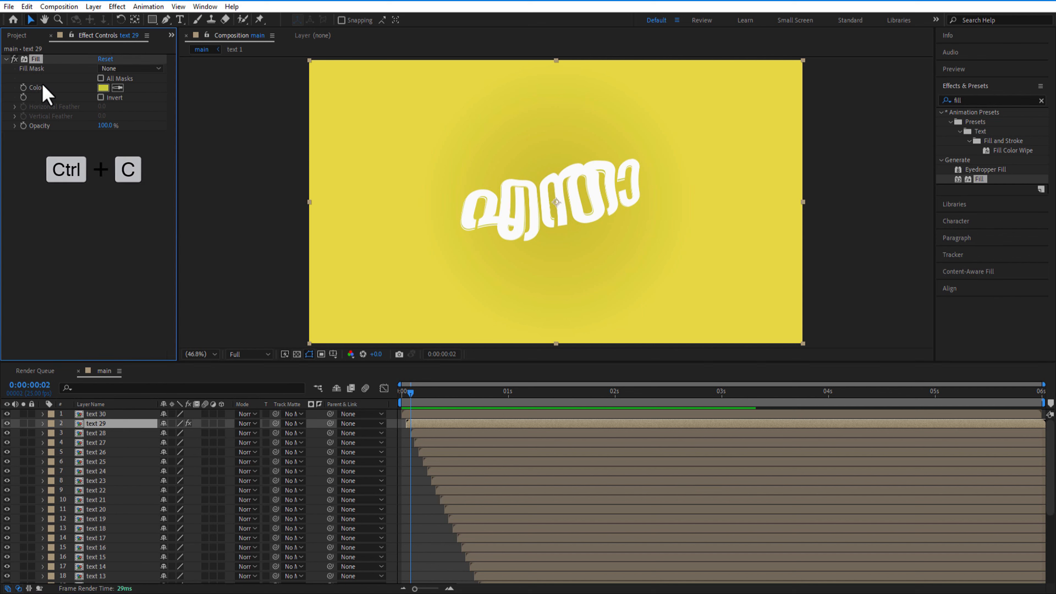
{"action": "left_click", "coordinate": [108, 442]}
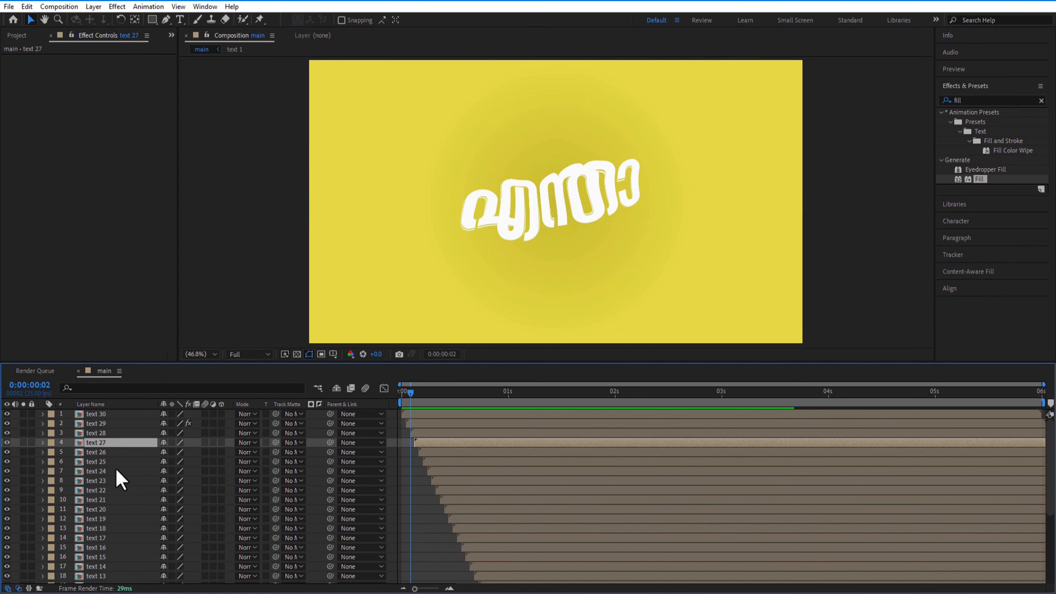
{"action": "left_click", "coordinate": [107, 461], "text": "ctrl"}
{"action": "left_click", "coordinate": [106, 479], "text": "ctrl"}
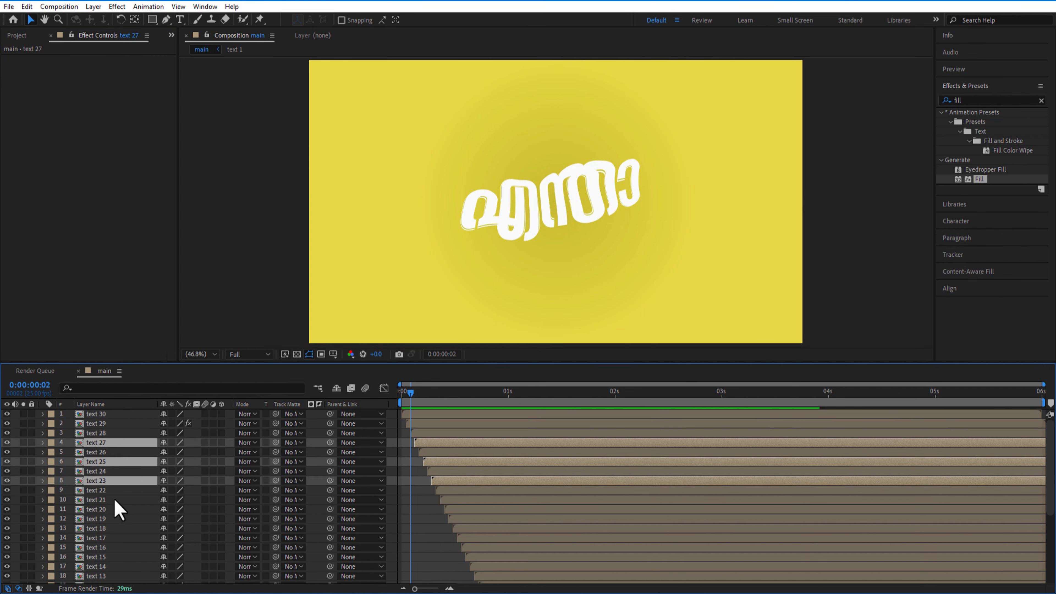
{"action": "left_click", "coordinate": [104, 501], "text": "ctrl"}
{"action": "left_click", "coordinate": [105, 521], "text": "ctrl"}
{"action": "left_click", "coordinate": [107, 537], "text": "ctrl"}
{"action": "scroll", "coordinate": [106, 535], "scroll_direction": "down", "scroll_amount": 2}
{"action": "left_click", "coordinate": [104, 501], "text": "ctrl"}
{"action": "left_click", "coordinate": [101, 519], "text": "ctrl"}
{"action": "left_click", "coordinate": [98, 538], "text": "ctrl"}
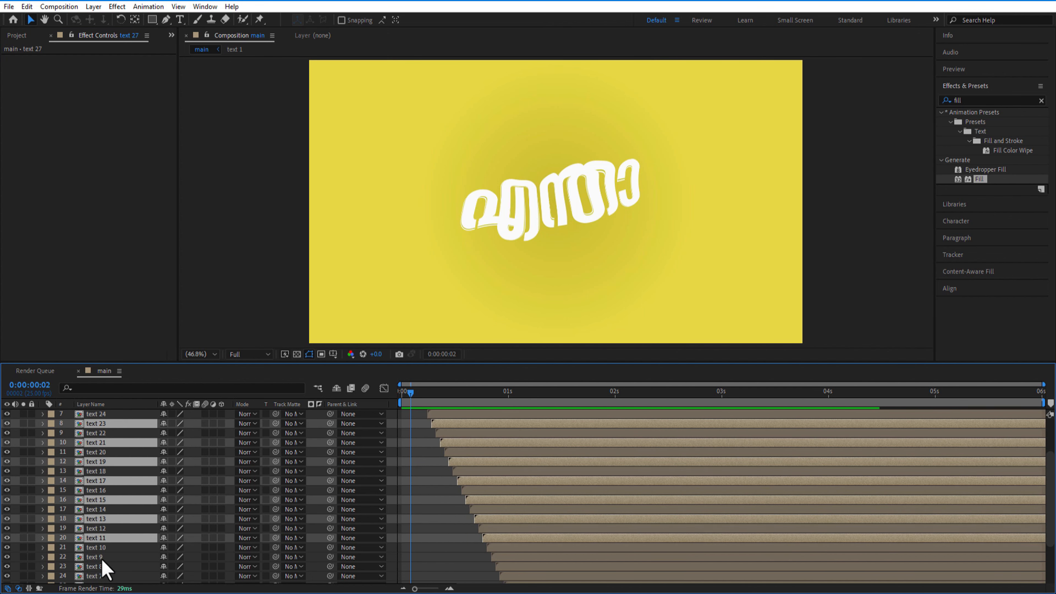
{"action": "left_click", "coordinate": [96, 557], "text": "ctrl"}
{"action": "scroll", "coordinate": [95, 554], "scroll_direction": "down", "scroll_amount": 3}
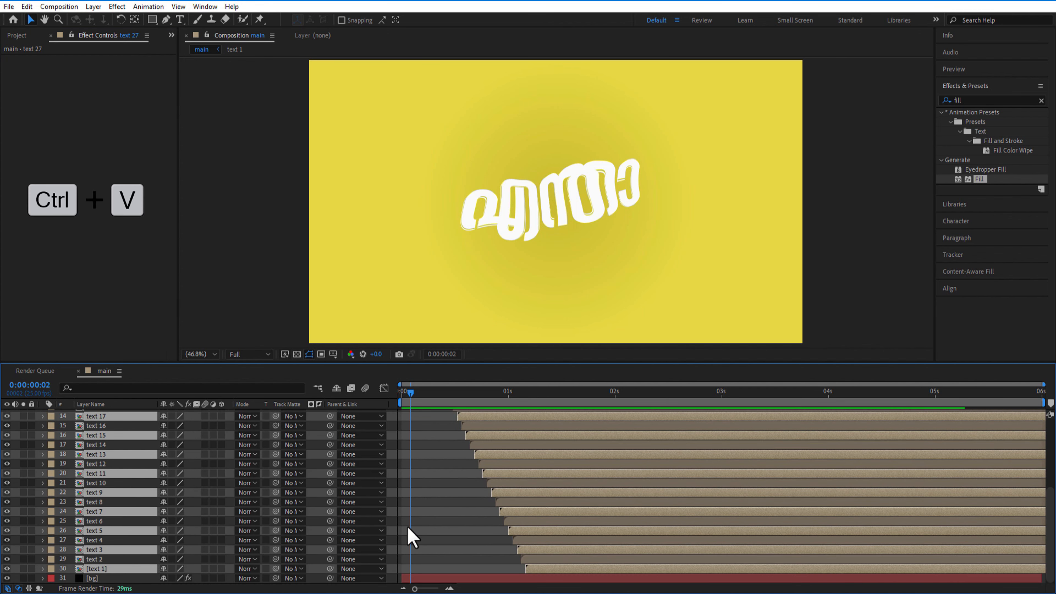
{"action": "key", "text": "ctrl+v"}
{"action": "left_click", "coordinate": [483, 397]}
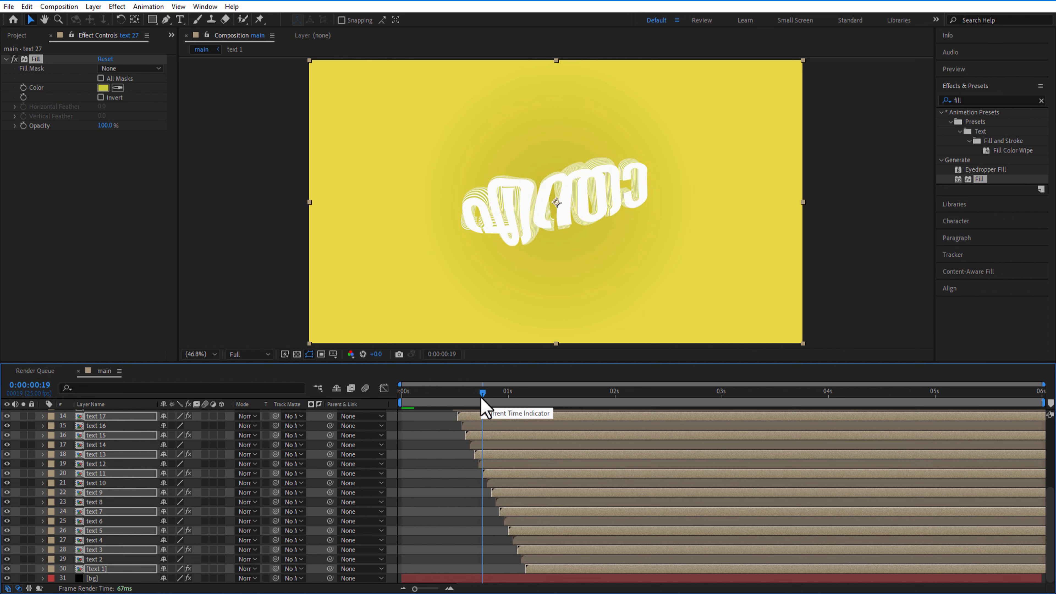
{"action": "left_click_drag", "start_coordinate": [485, 397], "coordinate": [521, 399]}
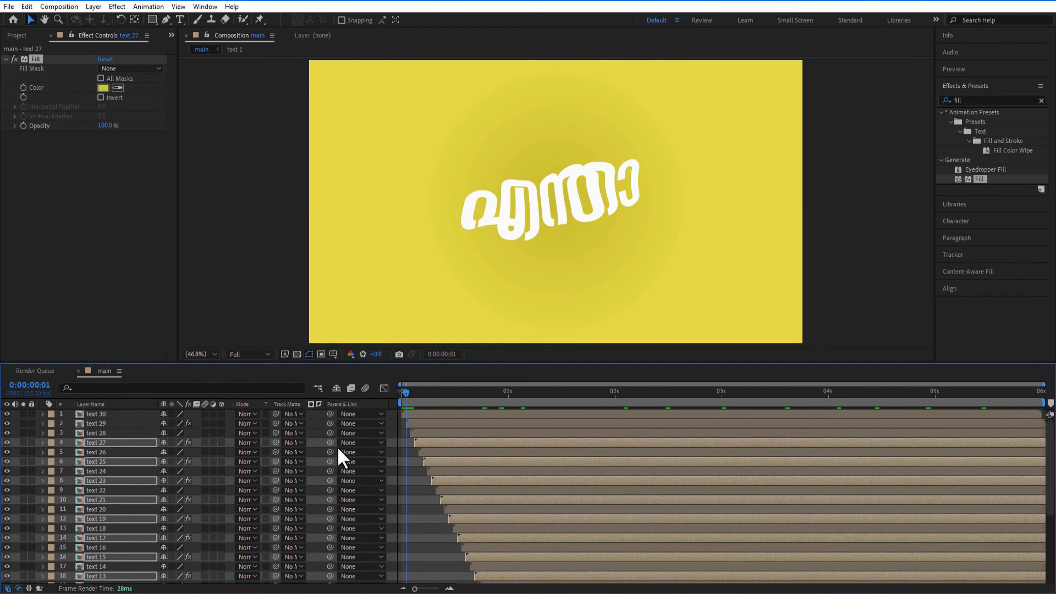
Apply a Drop Shadow effect to the text 30 layer, set its softness to 20, and preview the animation.
{"action": "left_click", "coordinate": [116, 415]}
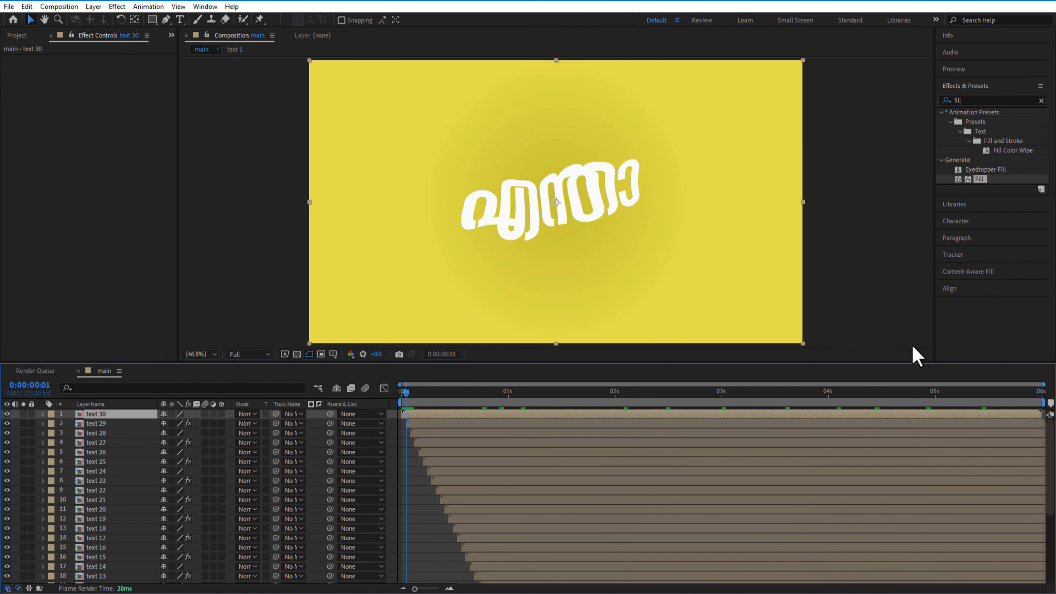
{"action": "left_click", "coordinate": [1042, 101]}
{"action": "type", "text": "drop"}
{"action": "left_click_drag", "start_coordinate": [994, 265], "coordinate": [103, 415]}
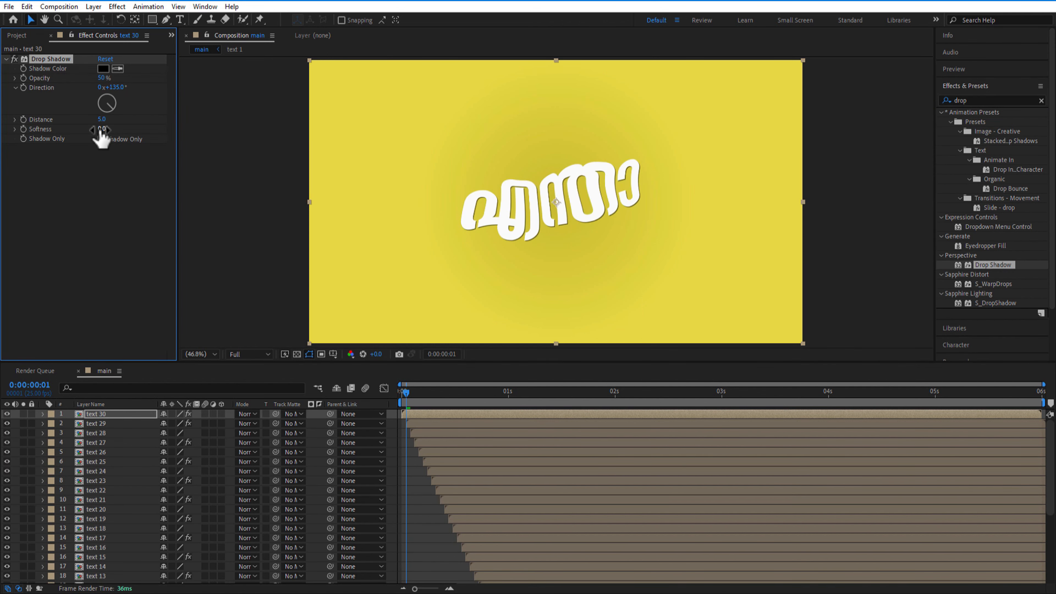
{"action": "type", "text": "20"}
{"action": "left_click", "coordinate": [99, 204]}
{"action": "key", "text": "space"}
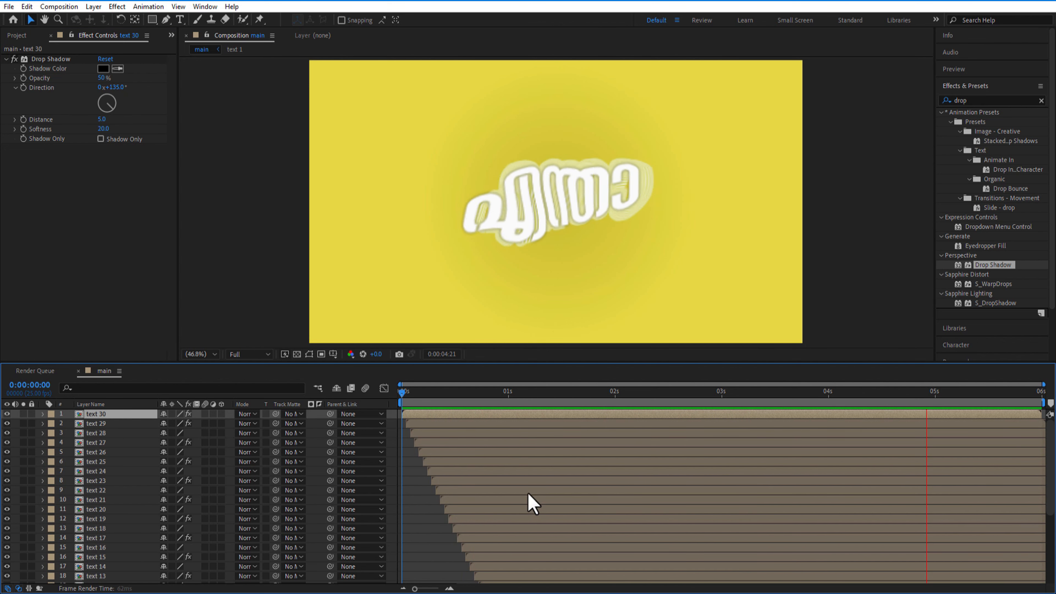
{"action": "key", "text": "space"}
Open the text 1 composition and change the noise layer's Turbulent Displace Evolution expression to time*100.
{"action": "scroll", "coordinate": [110, 451], "scroll_direction": "down", "scroll_amount": 5}
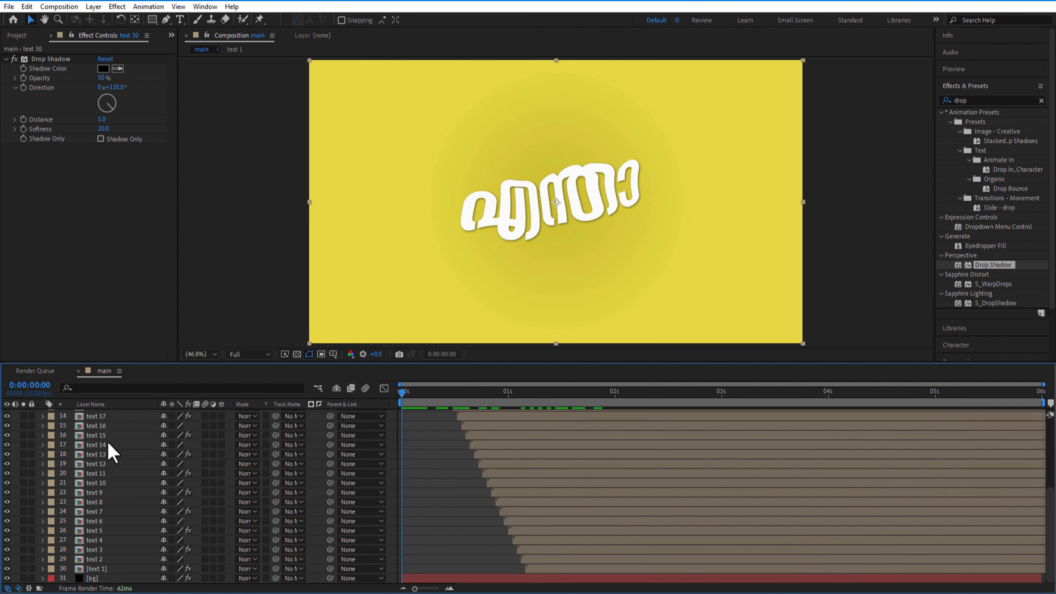
{"action": "left_click", "coordinate": [96, 569]}
{"action": "double_click", "coordinate": [98, 569]}
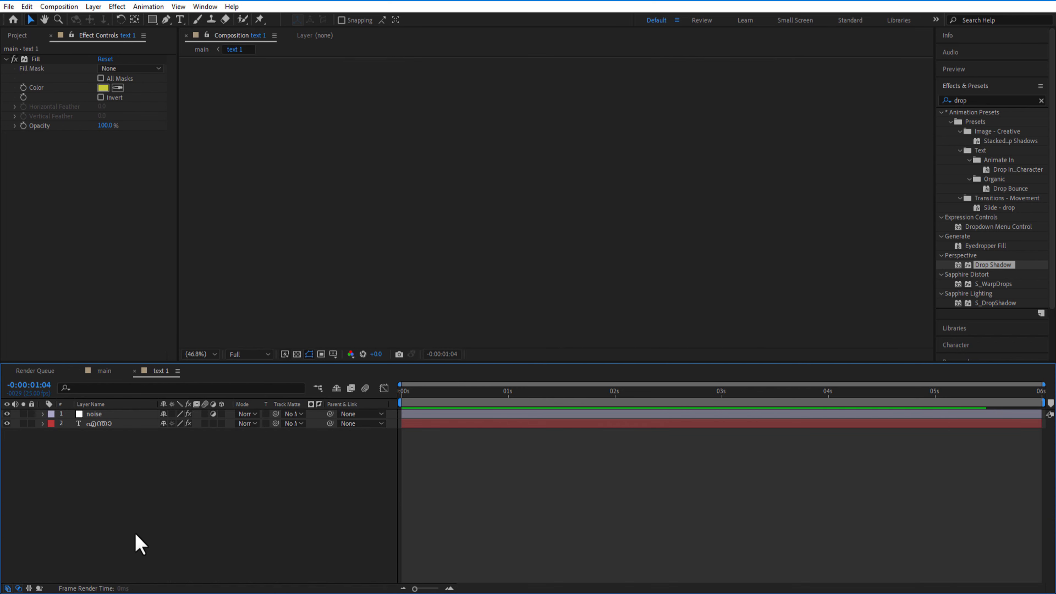
{"action": "left_click", "coordinate": [96, 415]}
{"action": "key", "text": "e"}
{"action": "key", "text": "e"}
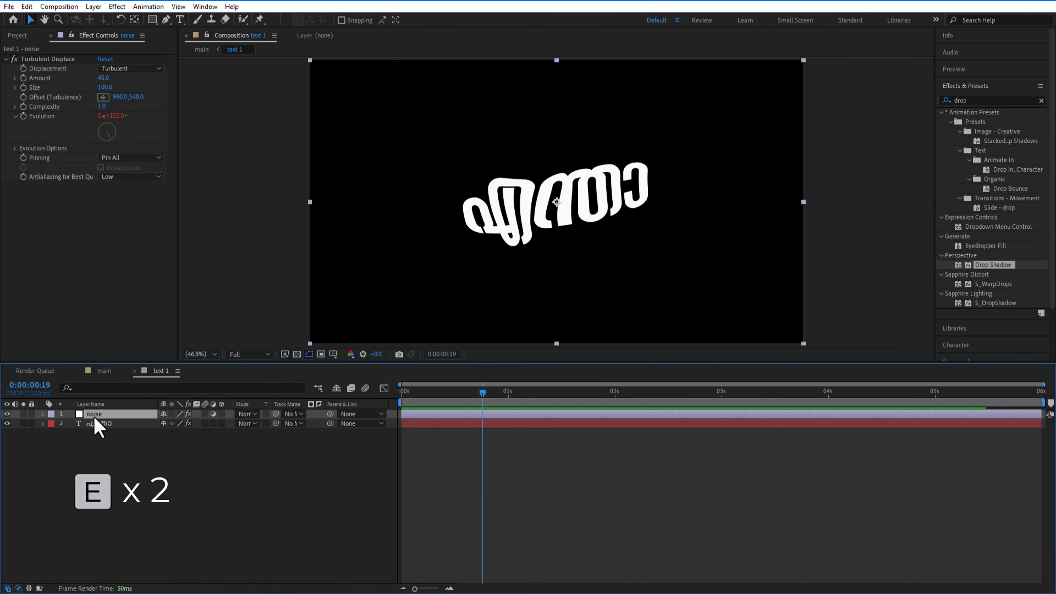
{"action": "key", "text": "e"}
{"action": "key", "text": "e"}
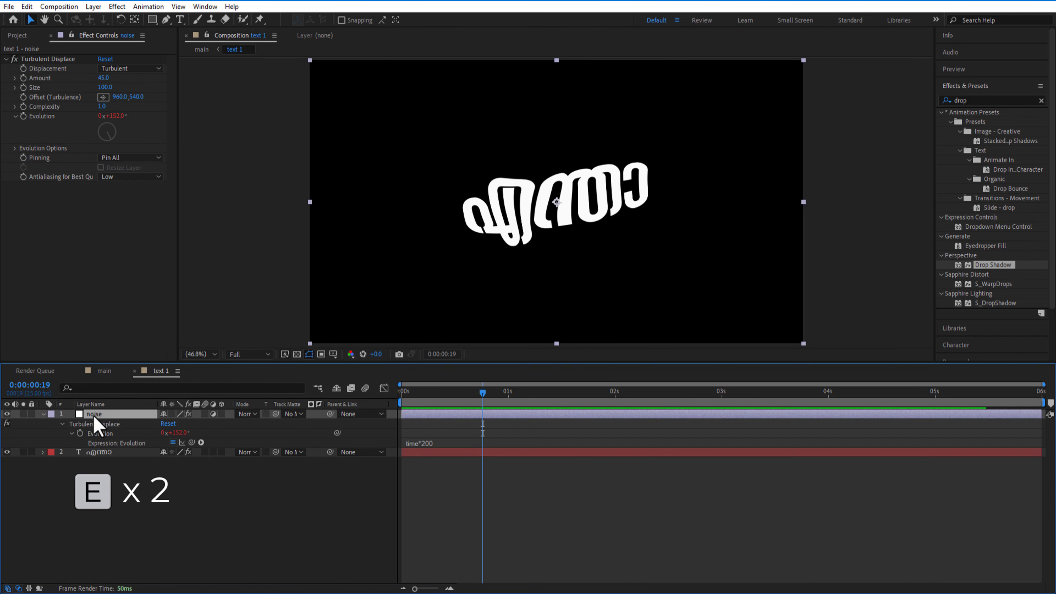
{"action": "left_click", "coordinate": [427, 443]}
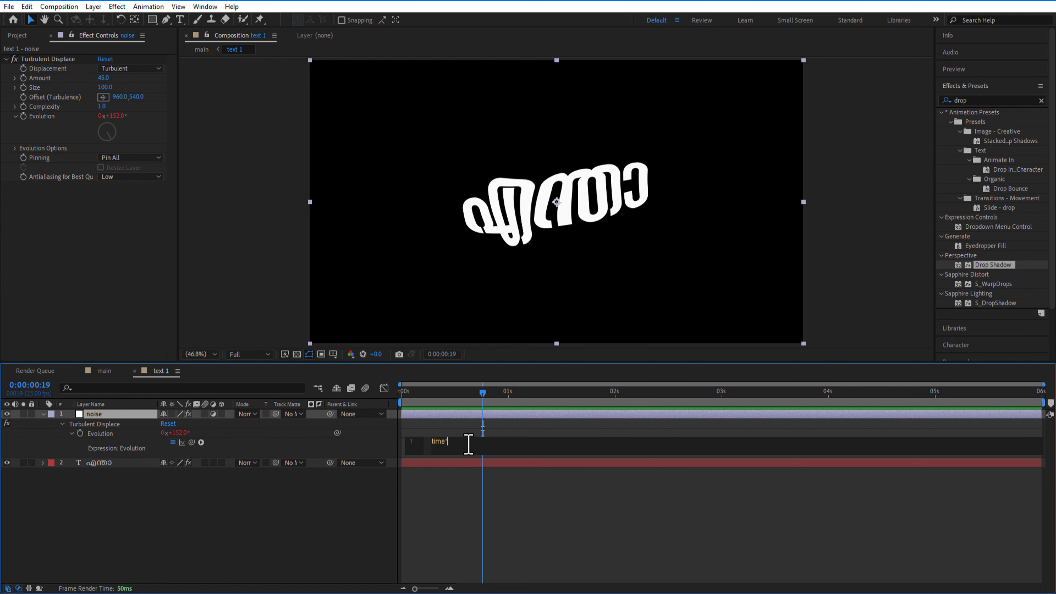
{"action": "key", "text": "KP_Enter"}
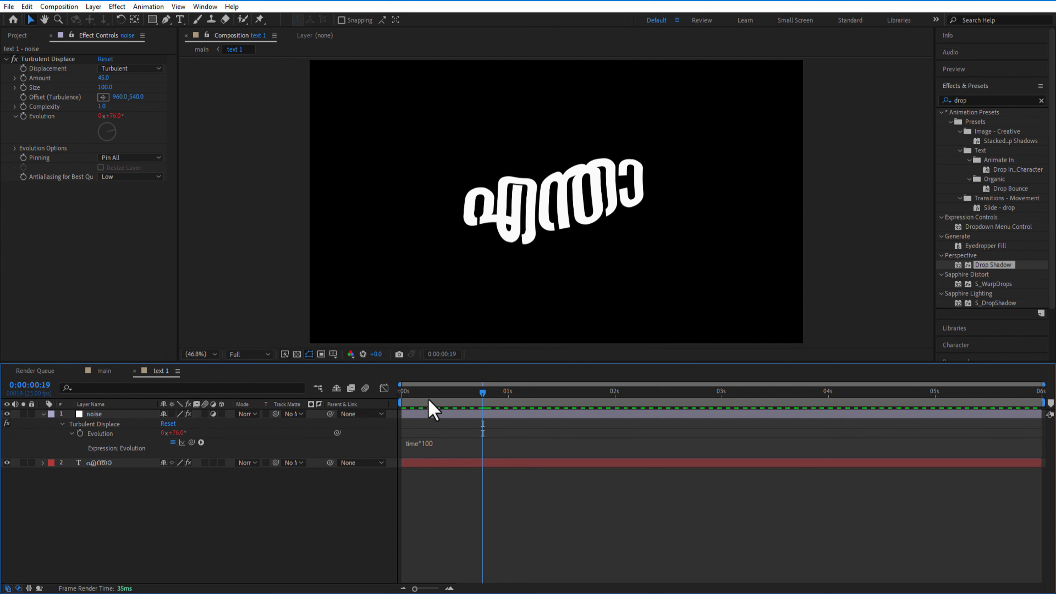
Scrub through the slowed distortion, return to the main composition, and preview the animation from the start.
{"action": "left_click_drag", "start_coordinate": [420, 397], "coordinate": [552, 424]}
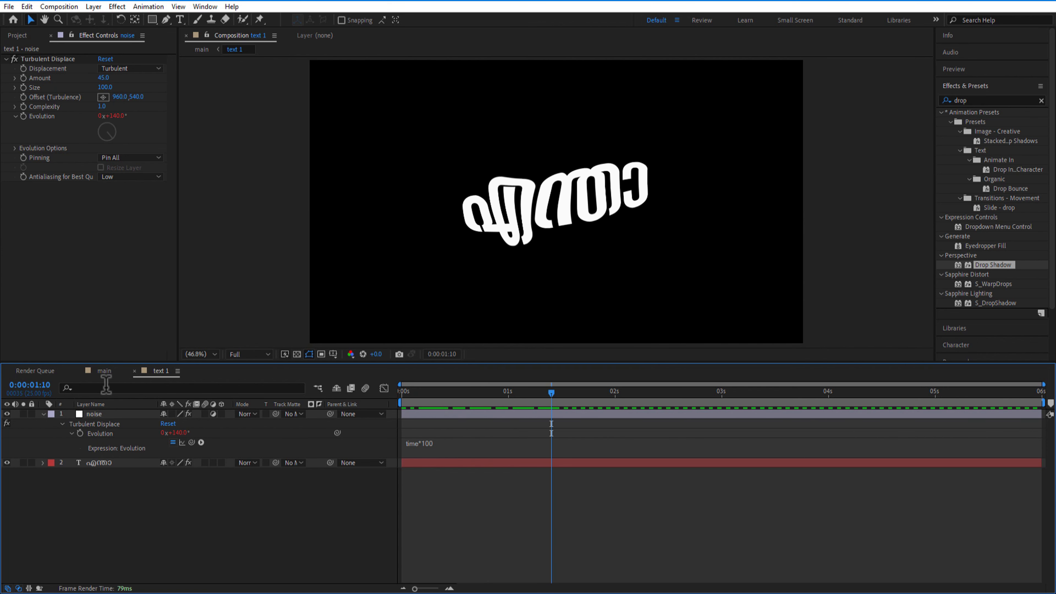
{"action": "left_click", "coordinate": [104, 372]}
{"action": "left_click", "coordinate": [403, 393]}
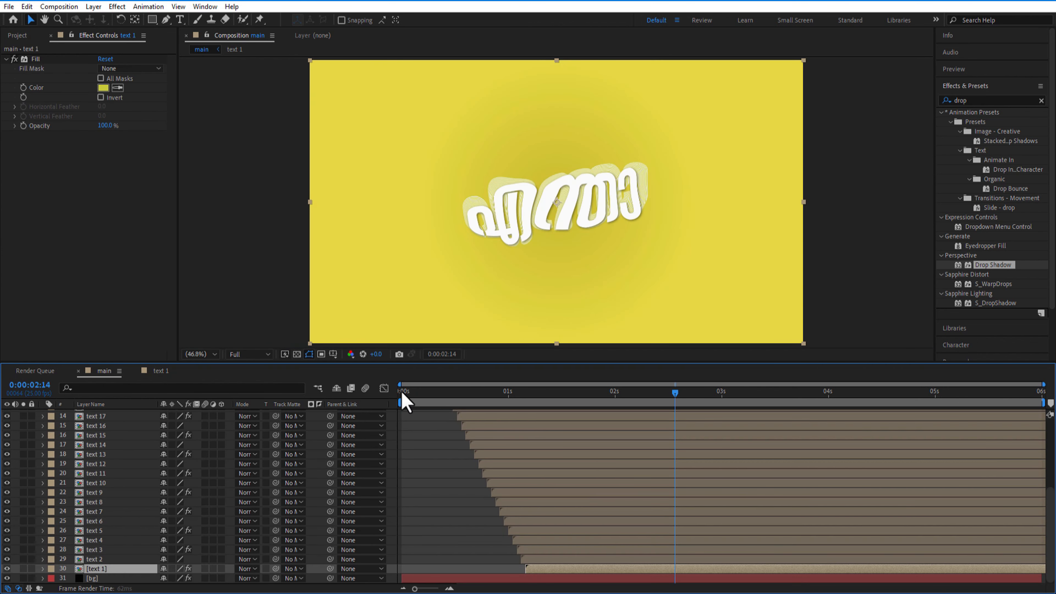
{"action": "key", "text": "space"}
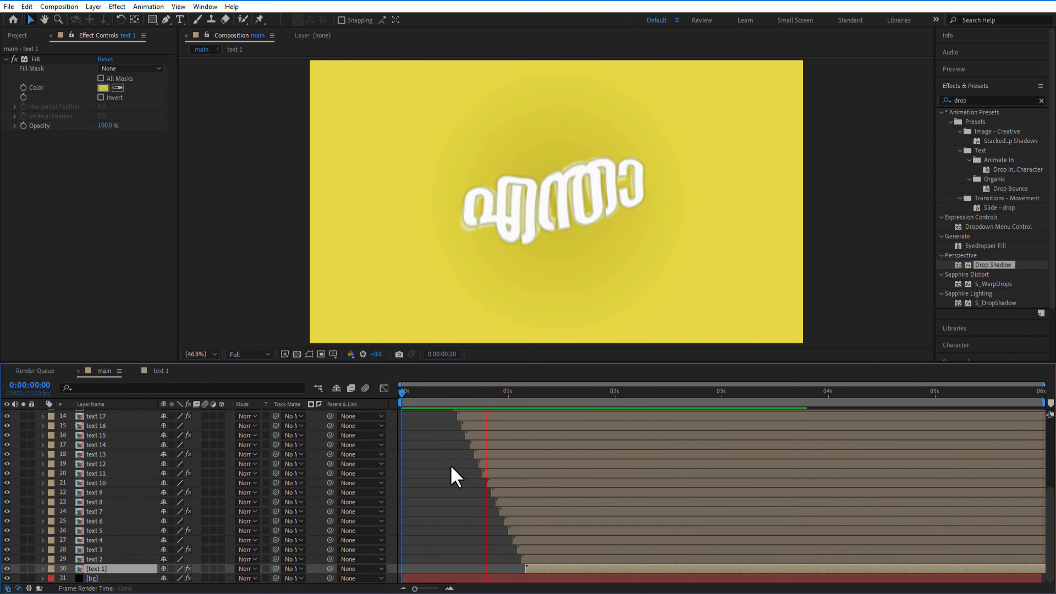
Replace the wording in the text 1 composition with HELLO, then scrub through the main composition to check the animation.
{"action": "left_click", "coordinate": [102, 579]}
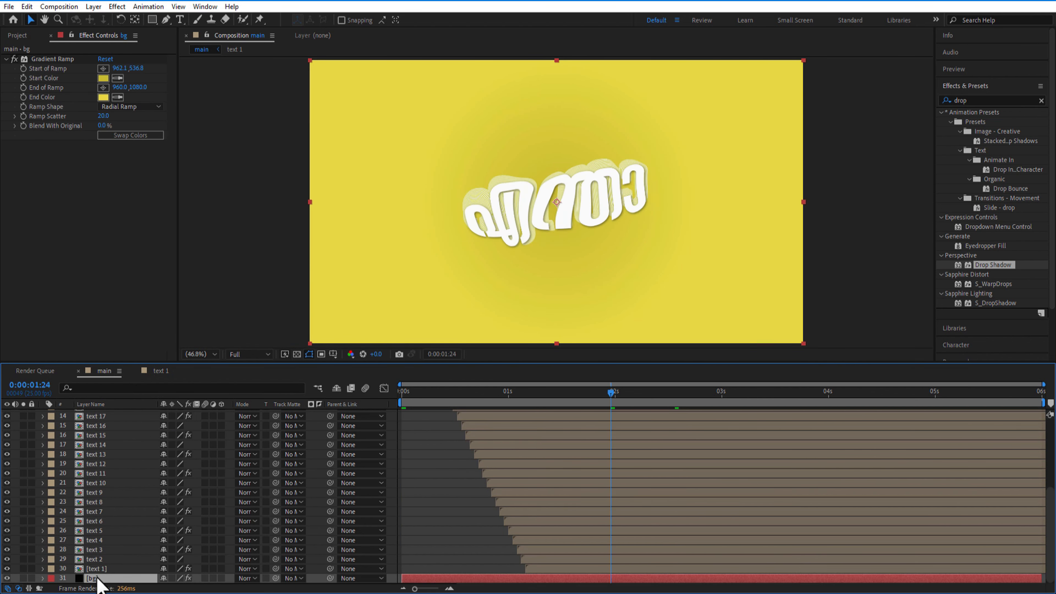
{"action": "left_click", "coordinate": [109, 570]}
{"action": "left_click", "coordinate": [163, 371]}
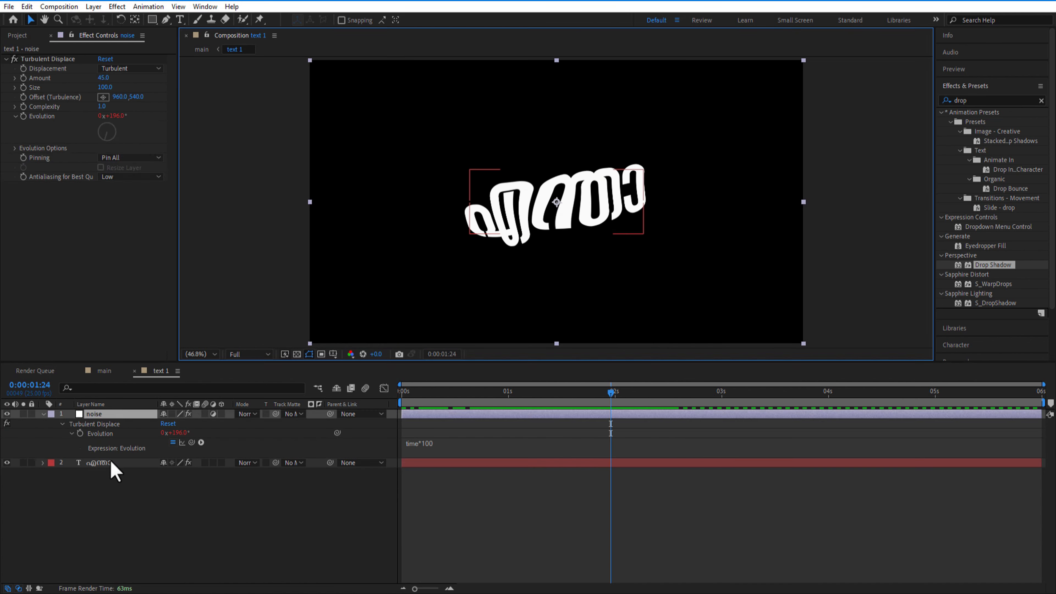
{"action": "double_click", "coordinate": [562, 204]}
{"action": "key", "text": "Caps_Lock"}
{"action": "key", "text": "BackSpace"}
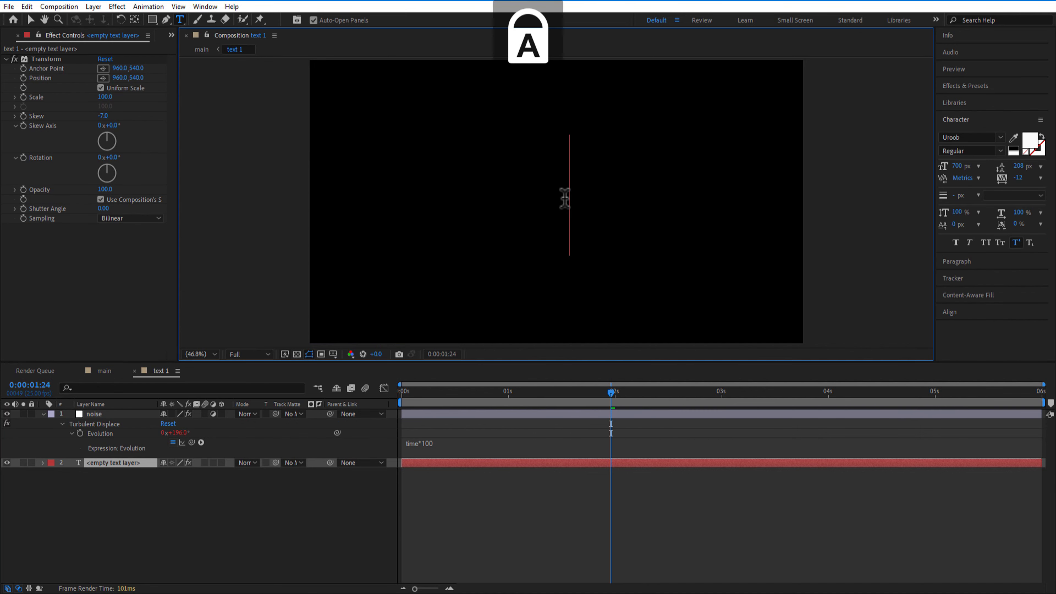
{"action": "type", "text": "HELLO"}
{"action": "left_click", "coordinate": [200, 529]}
{"action": "left_click", "coordinate": [104, 370]}
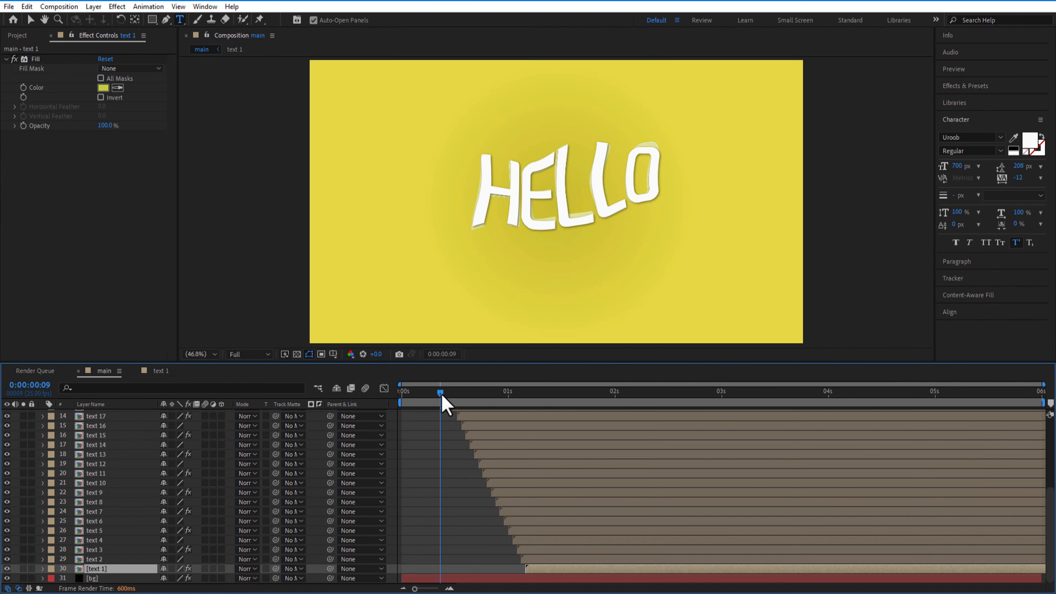
{"action": "left_click", "coordinate": [555, 394]}
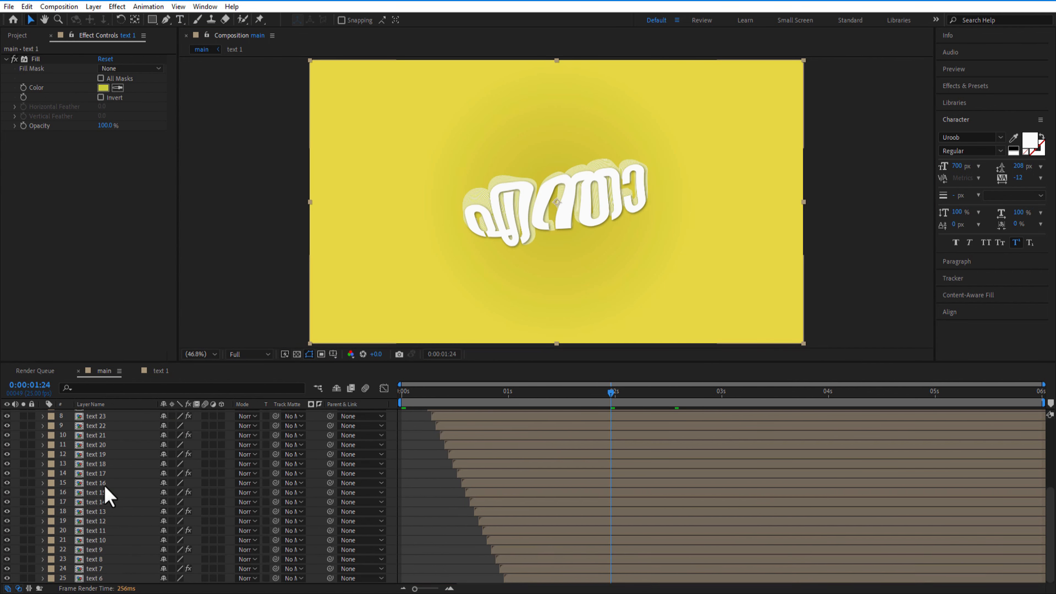
Select the text 29 layer in the main composition to inspect its Fill effect's color.
{"action": "left_click", "coordinate": [95, 424]}
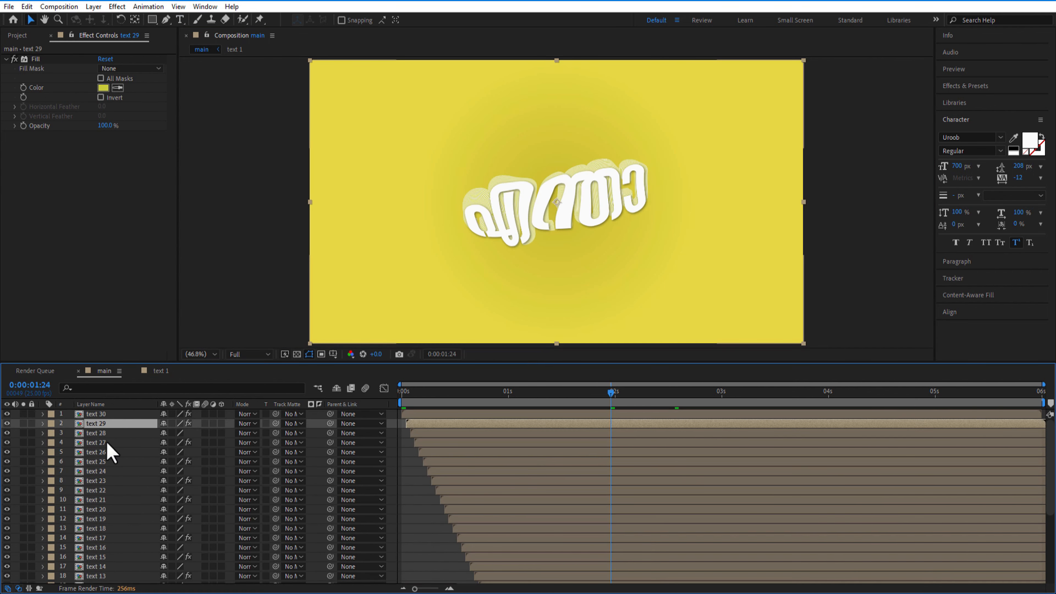
{"action": "left_click", "coordinate": [109, 442]}
{"action": "left_click", "coordinate": [102, 424]}
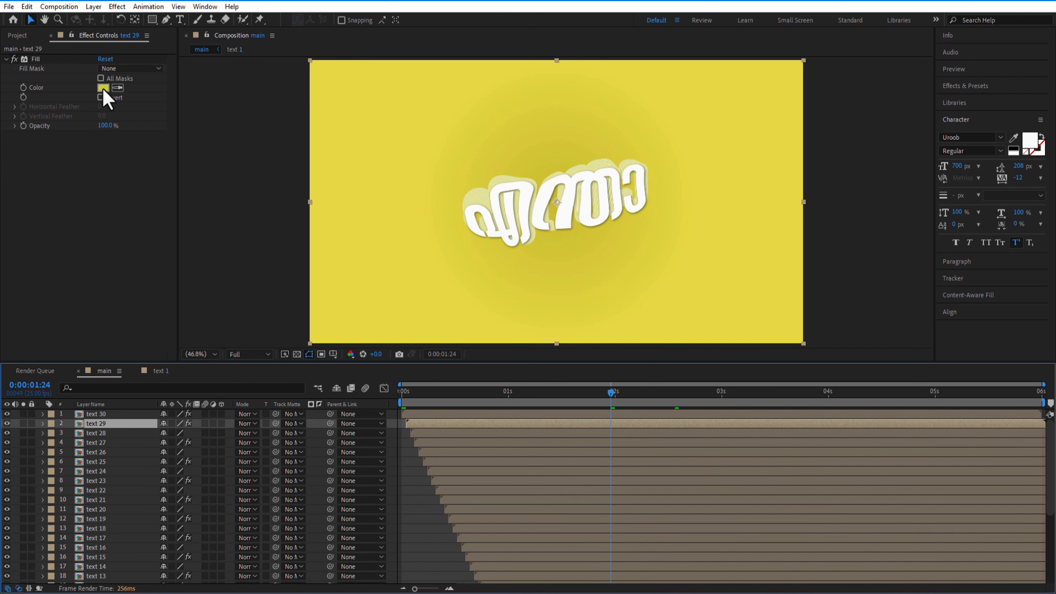